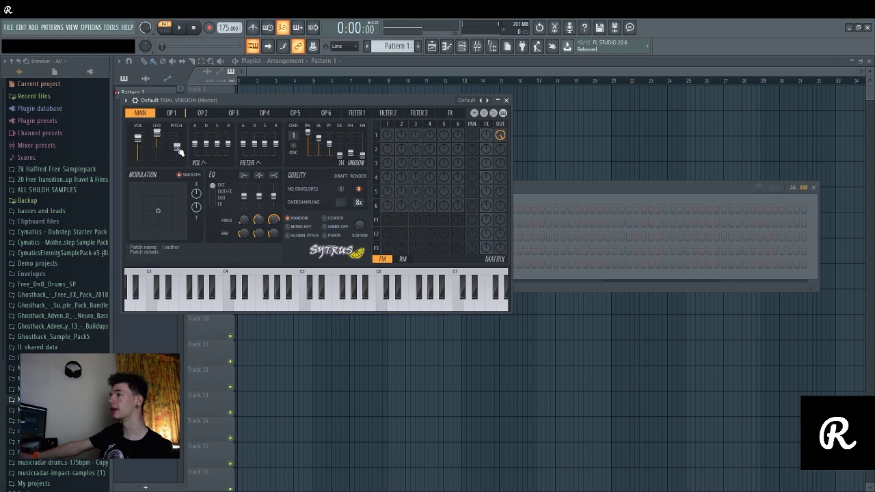
Lower the Sytrus main pitch slider to its minimum and audition the sound with a test note.
left_click_drag(176, 146, 176, 161)
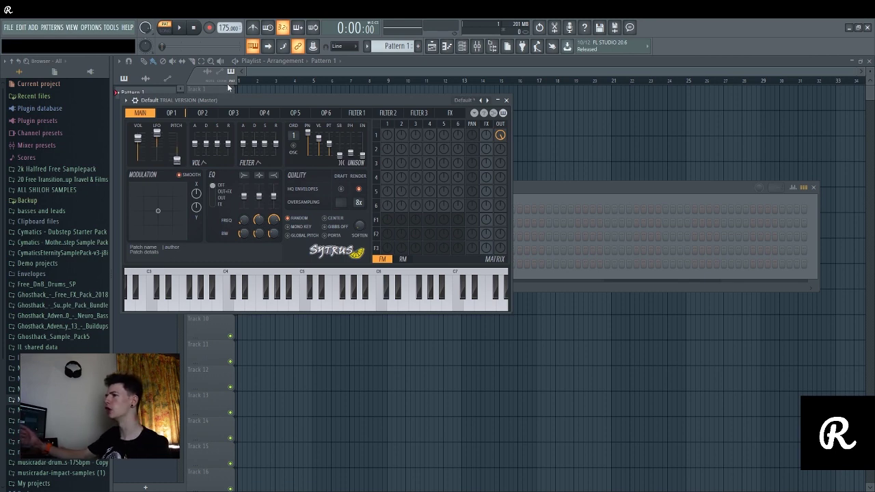
key("z")
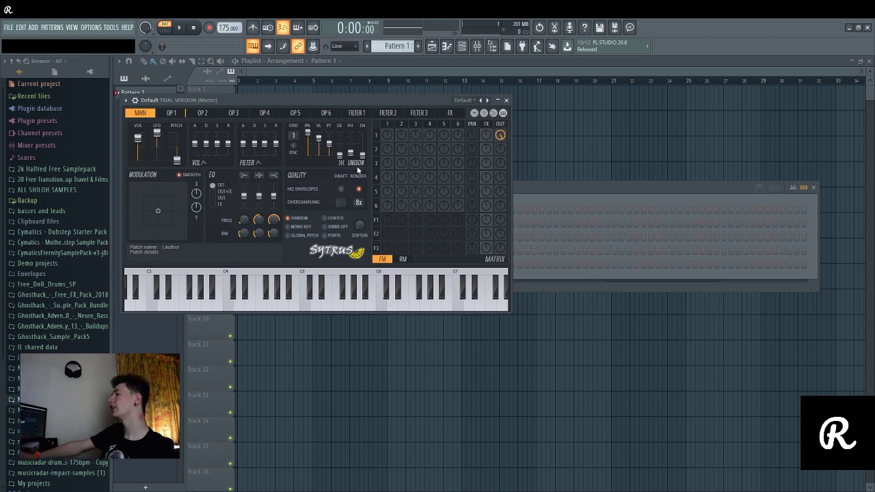
left_click(389, 115)
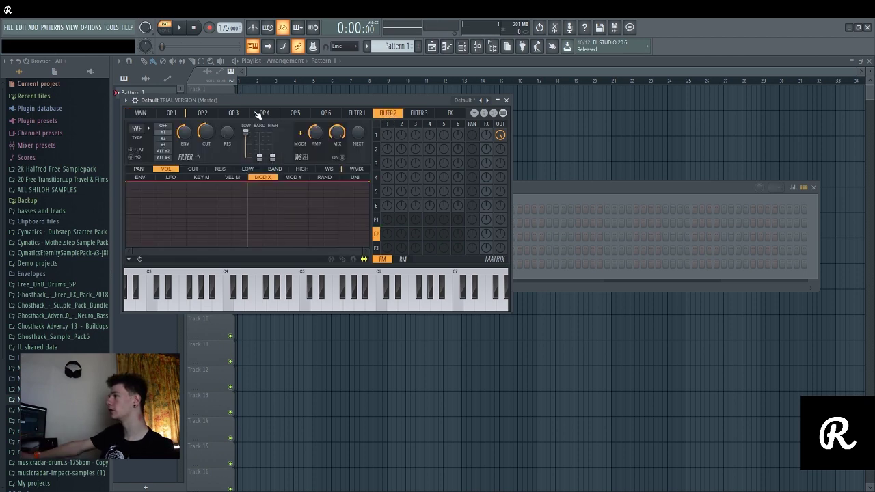
Set operator 2's frequency ratio to 2.0000x in Sytrus and play test notes.
left_click(203, 114)
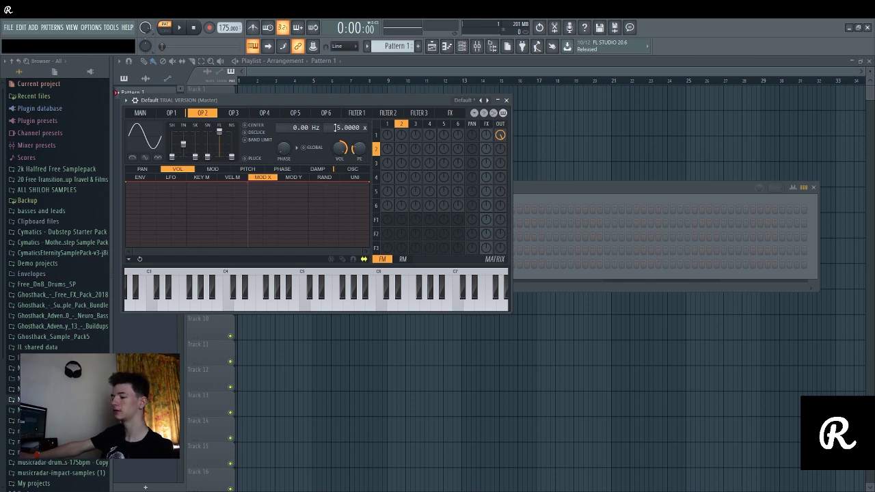
key("z")
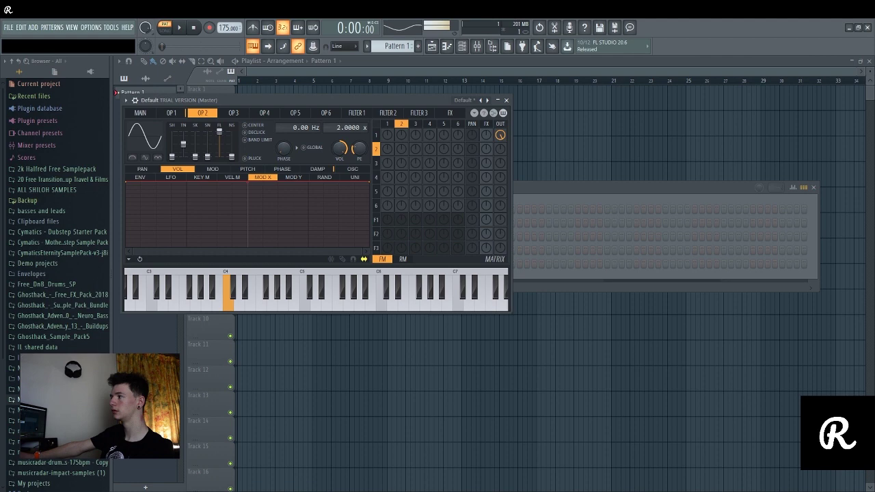
key("z")
Set operator 1's frequency ratio to 5.0000x and audition it with low and higher notes.
left_click(172, 113)
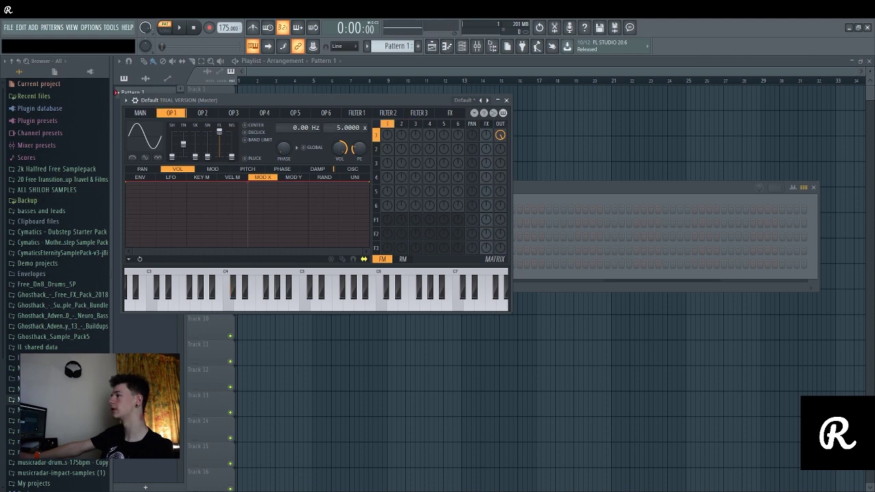
key("z")
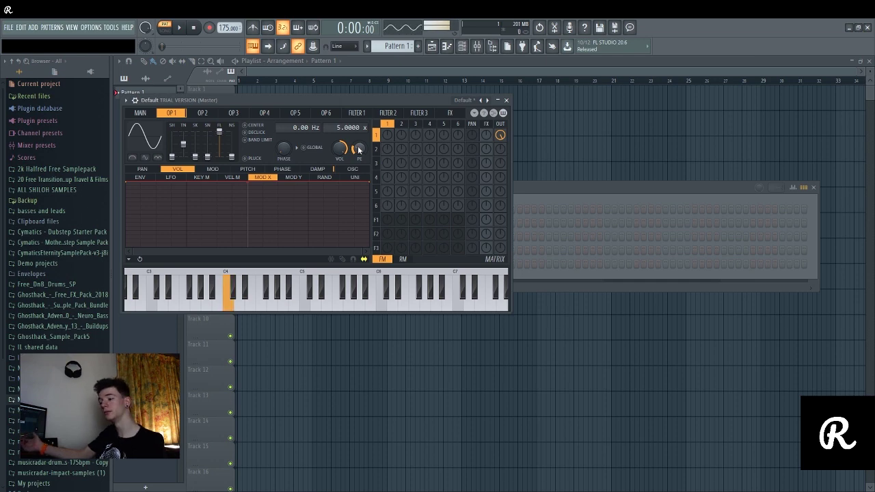
key("h")
key("h")
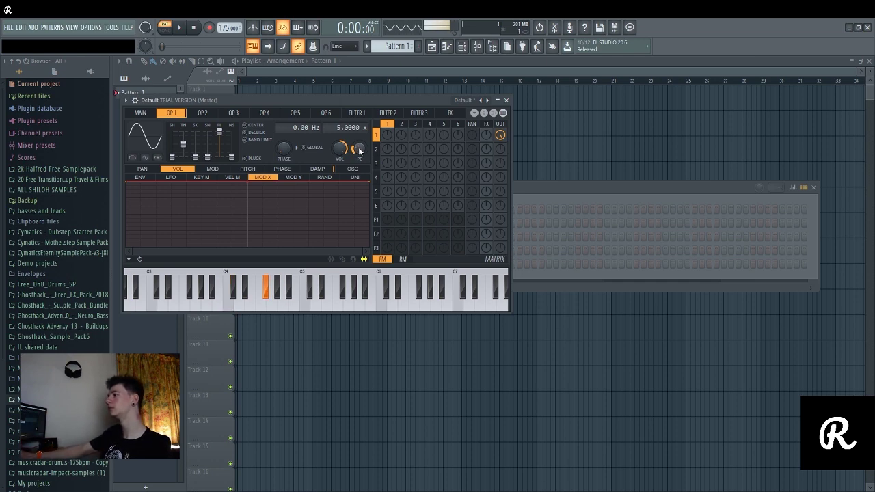
key("z")
key("h")
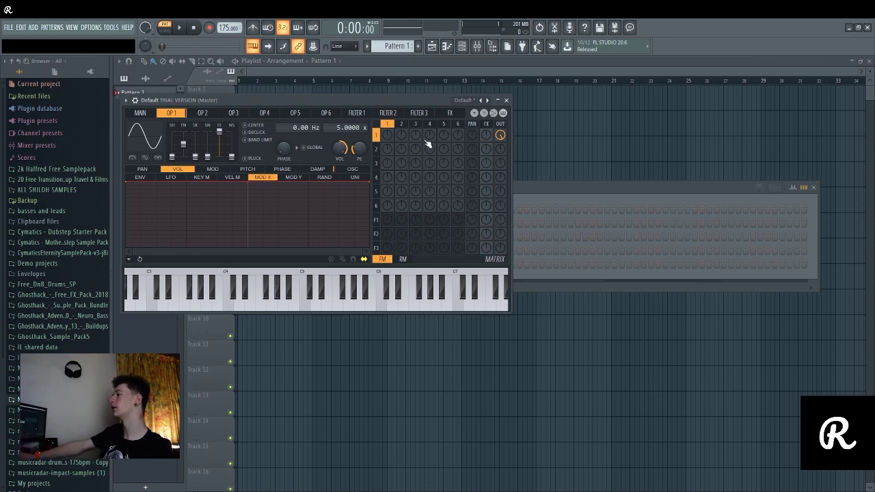
Raise the FM amount in row 1, column 2 of the modulation matrix while auditioning the same note.
key("z")
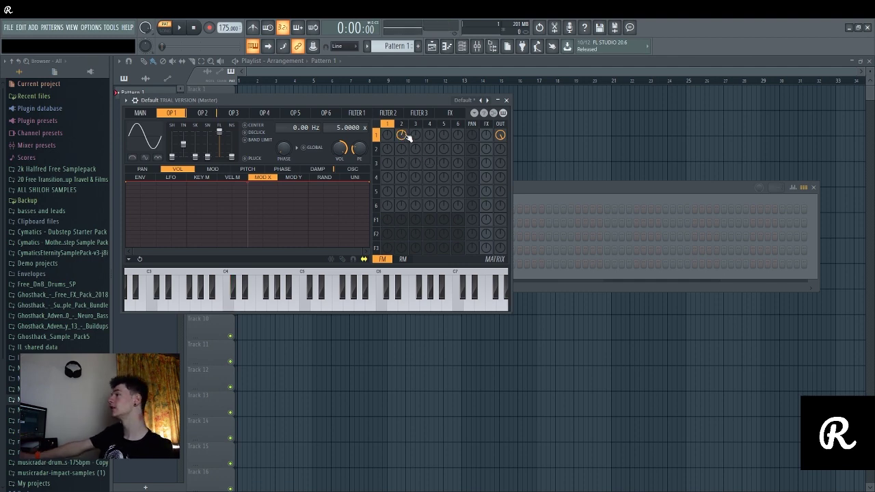
key("z")
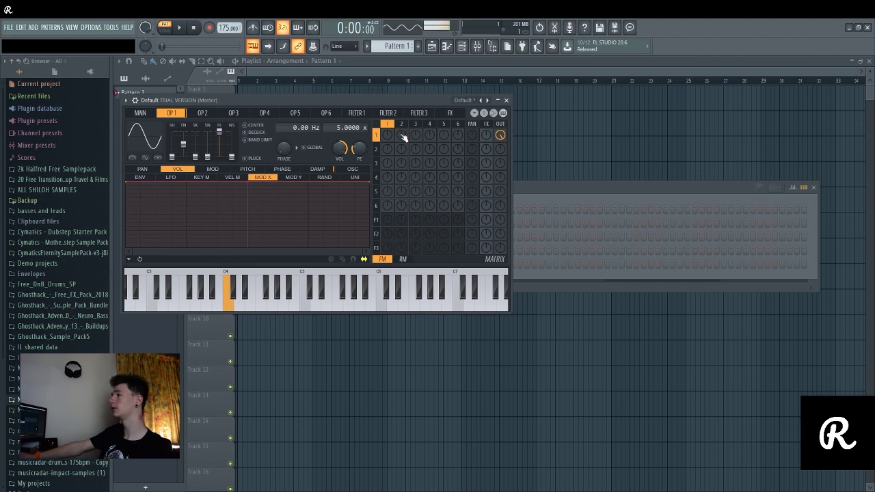
mouse_move(402, 135)
left_mouse_down()
mouse_move(401, 111)
mouse_move(401, 130)
left_mouse_up()
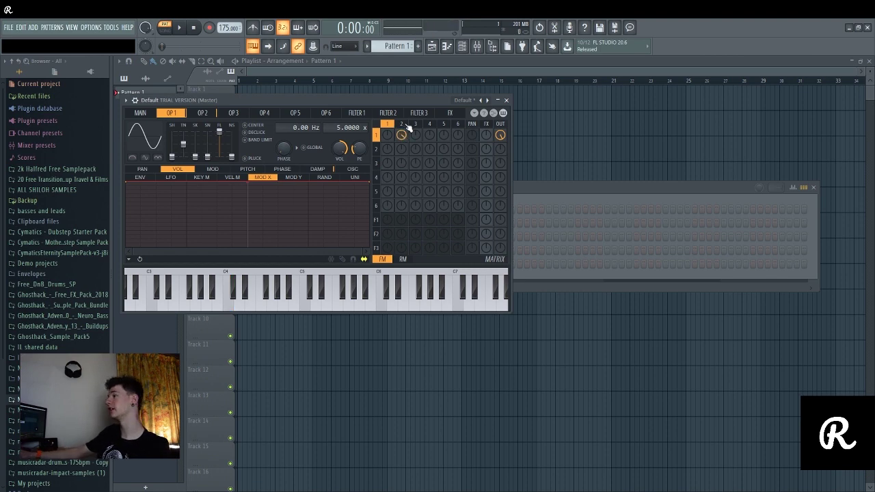
key("z")
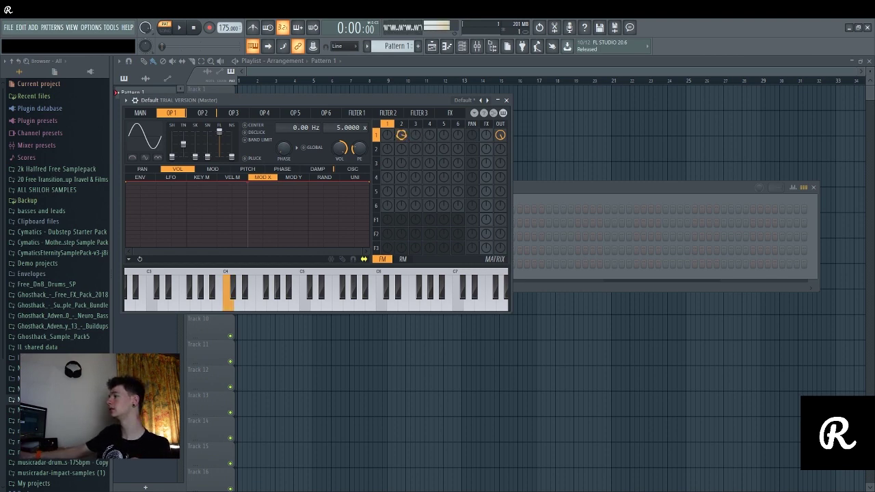
left_click_drag(402, 135, 401, 130)
key("z")
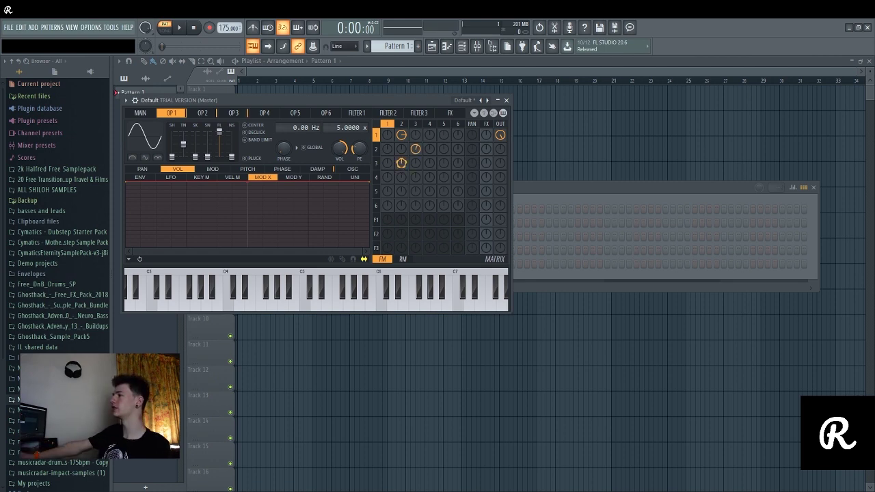
Dial in a moderate FM amount in row 2, column 3 of the matrix and audition it on several notes.
key("z")
left_click_drag(416, 149, 415, 153)
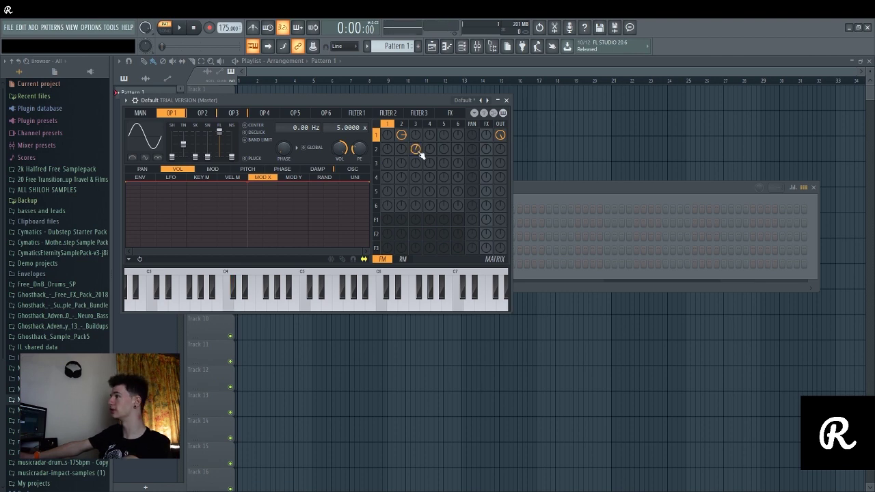
key("z")
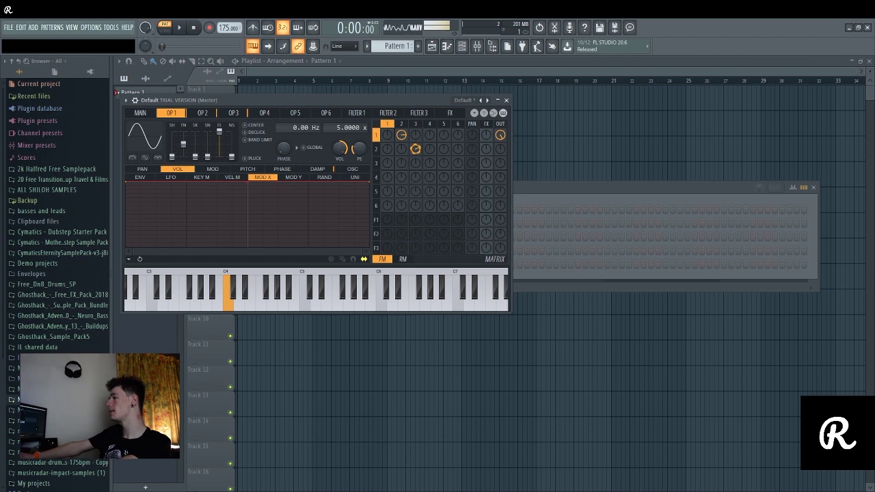
key("z")
key("h")
key("g")
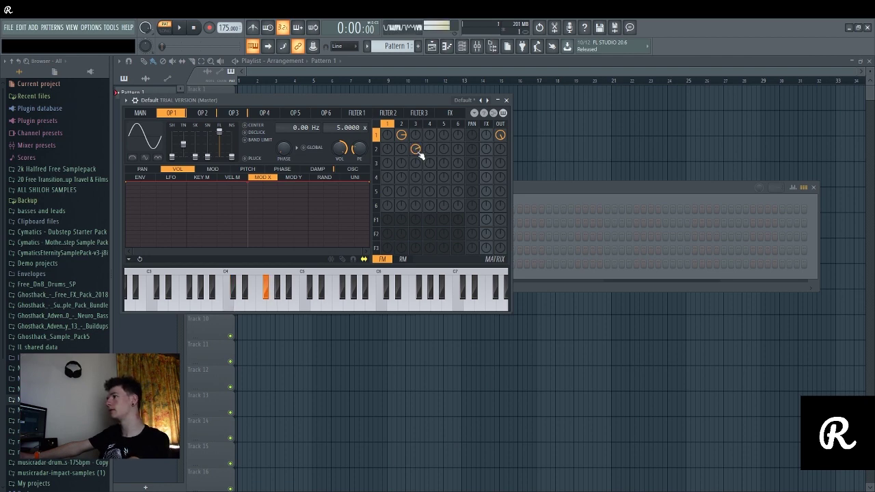
Fine-tune the row 2, column 3 FM amount by ear while playing alternating notes.
key("z")
key("z")
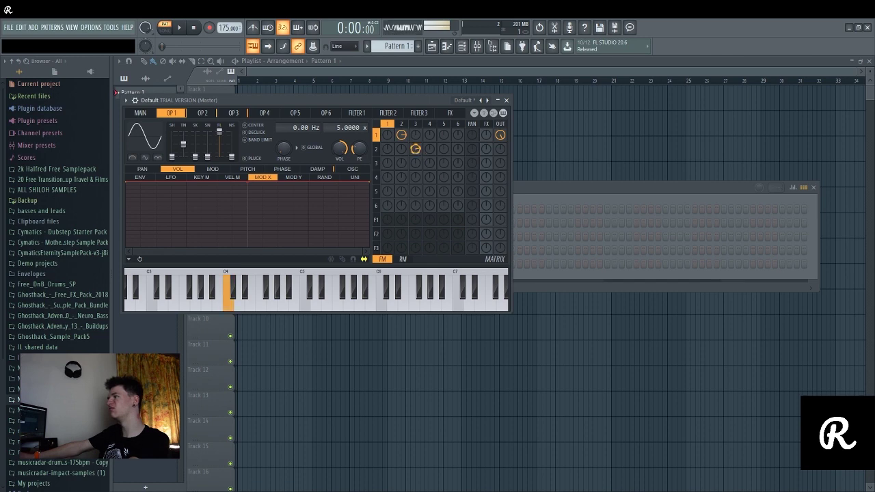
key("h")
key("z")
left_click_drag(418, 153, 419, 150)
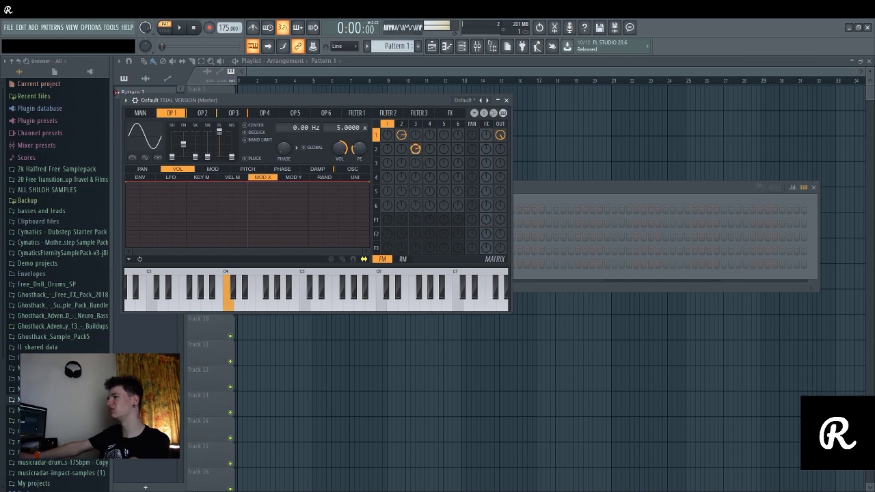
key("g")
key("z")
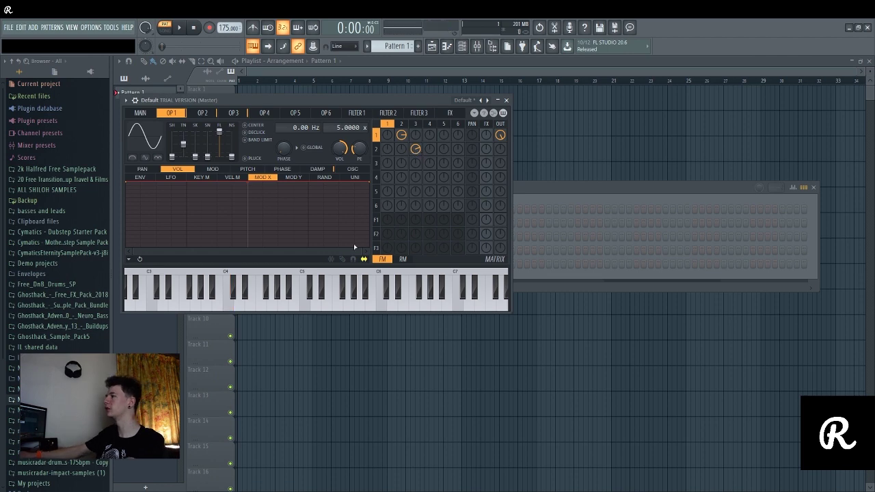
Close the Sytrus window and bring the Default channel's piano roll into view over the playlist.
left_click(506, 99)
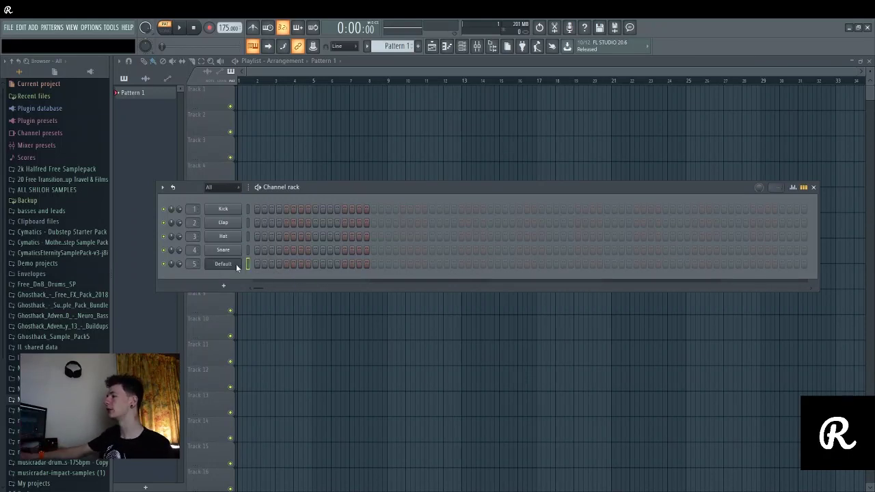
key("F7")
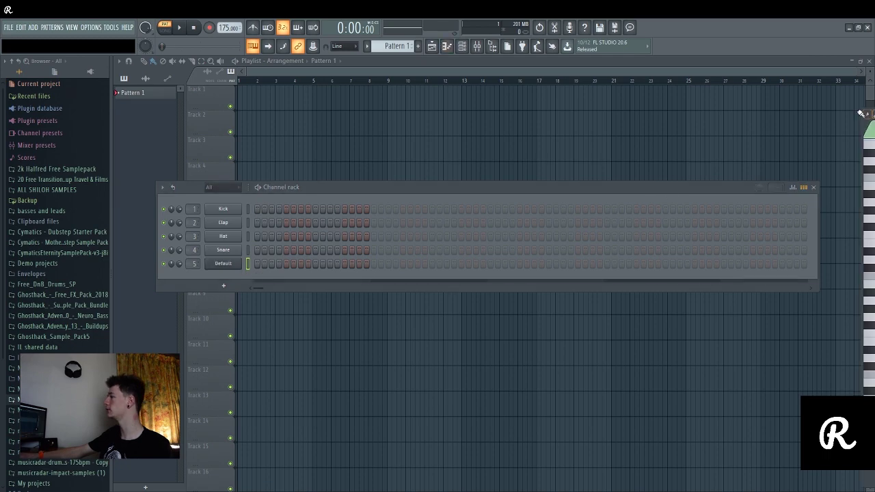
left_click_drag(867, 125, 144, 102)
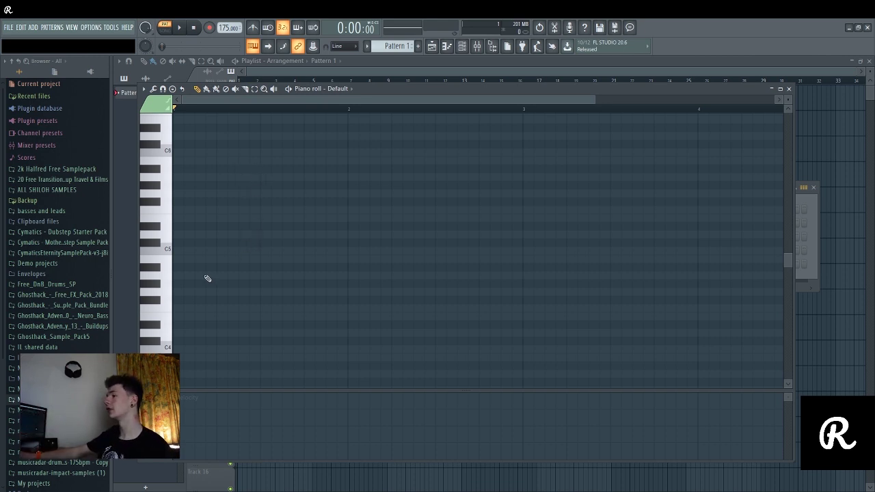
left_click(179, 251)
left_click(220, 349)
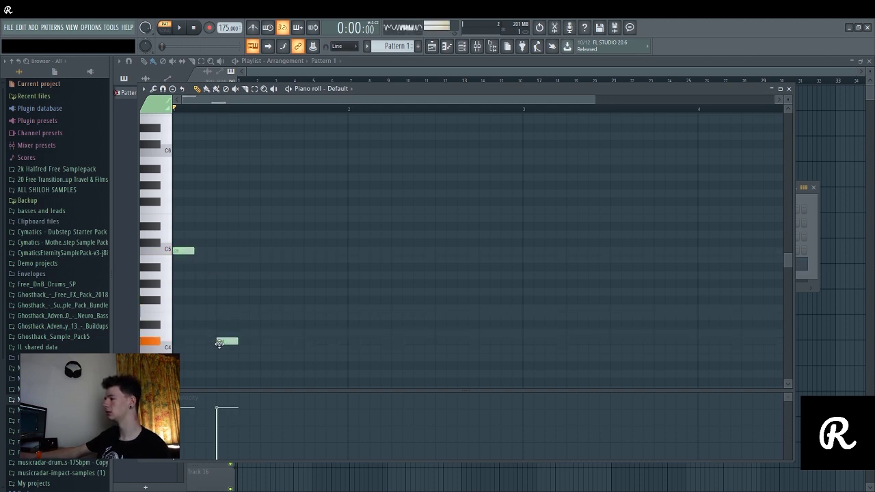
left_click(262, 349)
left_click(309, 349)
left_click(352, 349)
left_click(397, 251)
left_click(440, 251)
left_click(484, 350)
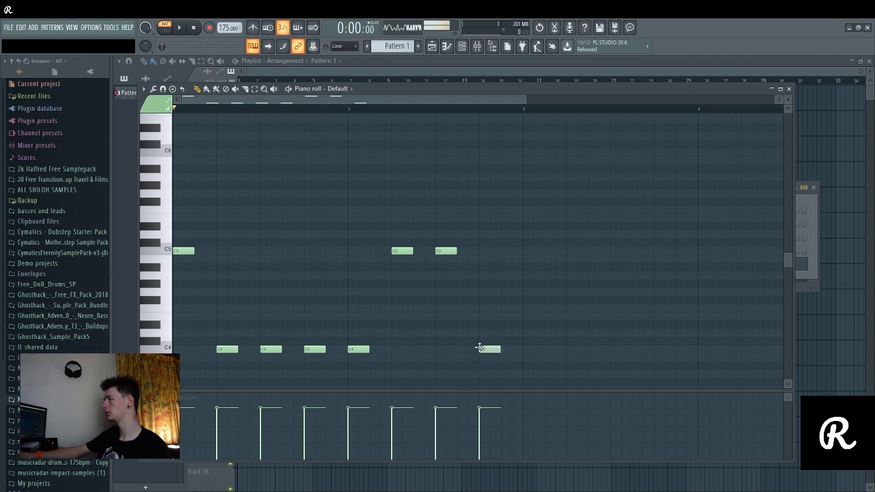
key("space")
key("space")
key("ctrl+a")
key("Delete")
Enter a two-bar melody of short notes: C4, C5, C5, C#5, C5 in bar 1 and C4 plus three C5 in bar 2.
left_click(179, 349)
key("space")
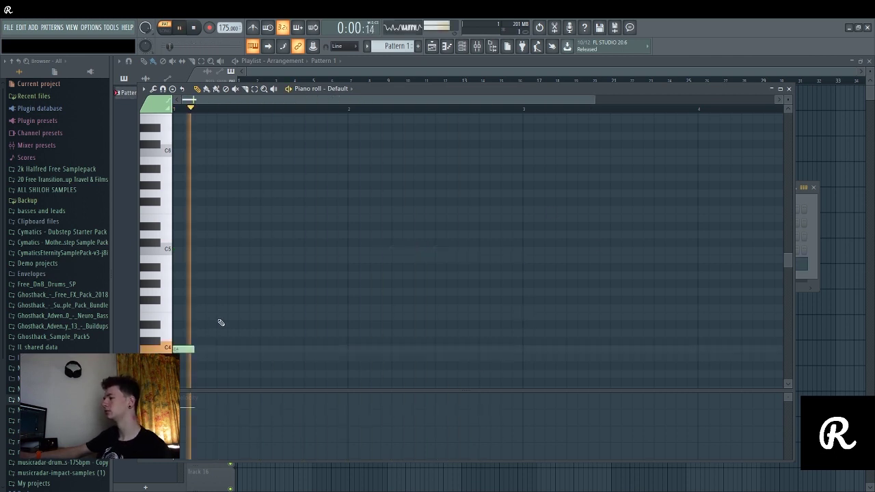
key("space")
left_click(221, 251)
left_click(265, 251)
left_click(287, 243)
left_click(309, 251)
left_click(352, 349)
left_click(397, 251)
left_click(440, 251)
left_click(484, 251)
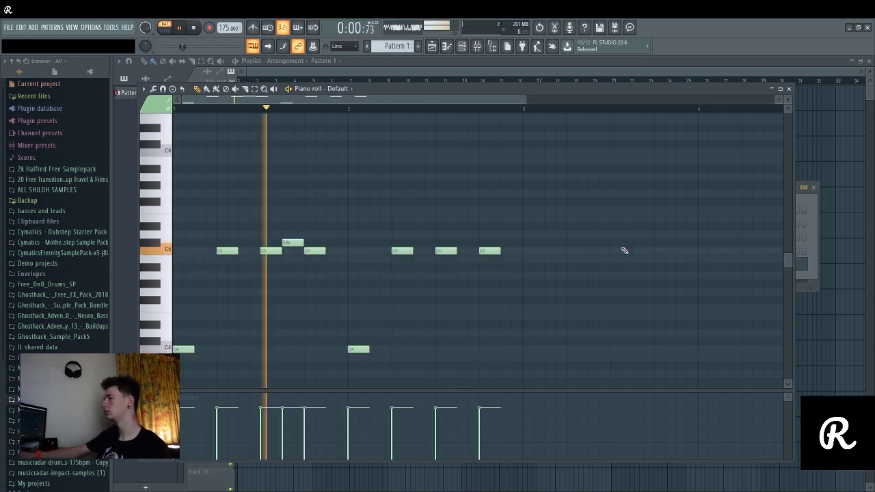
Close the piano roll, hide the channel rack and place Pattern 1 on Track 1 at bars 1 and 3.
left_click(790, 89)
key("F6")
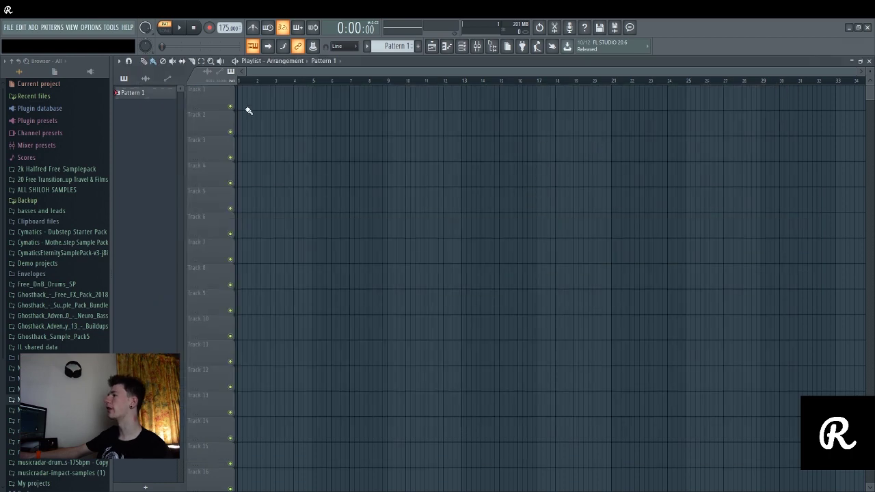
left_click(242, 104)
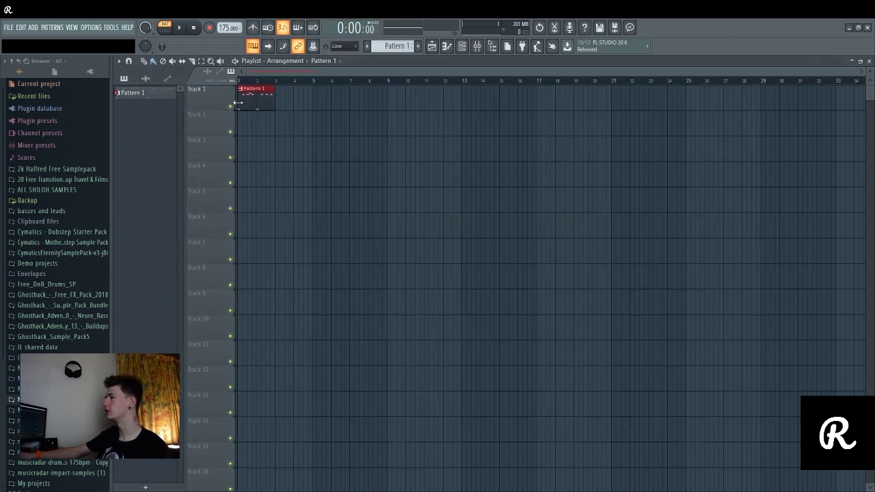
left_click_drag(855, 69, 829, 80)
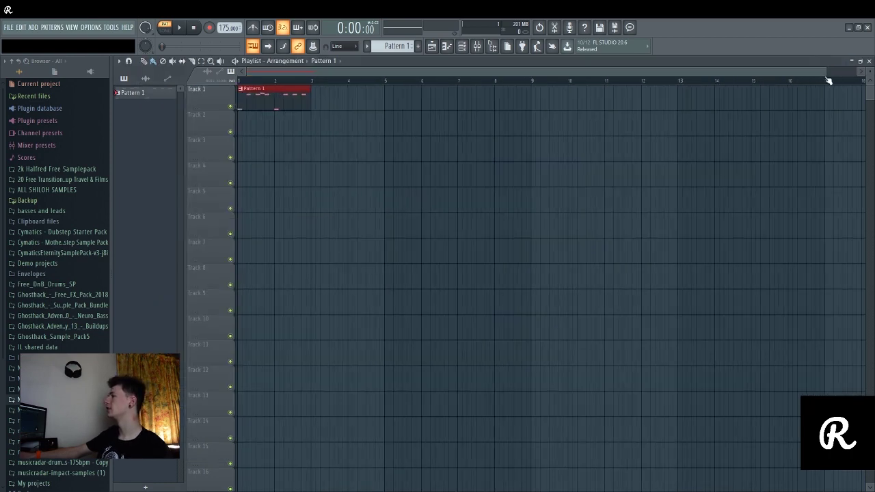
left_click(315, 103)
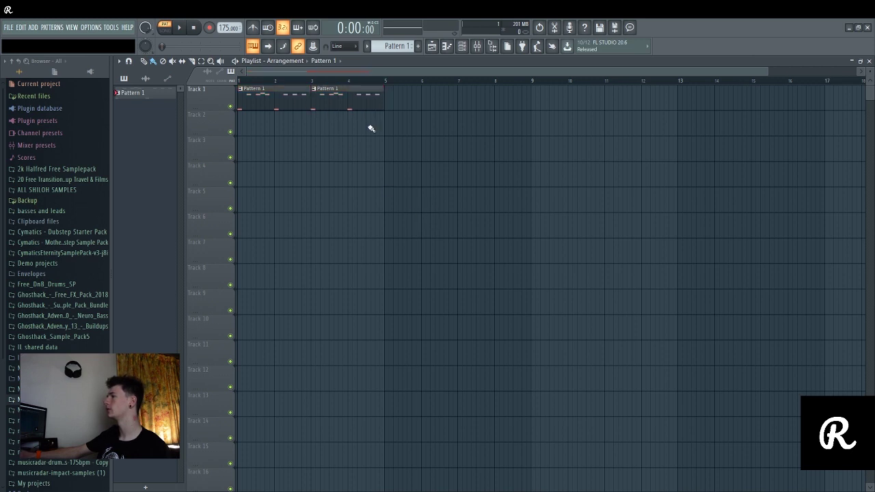
Select bars 1 to 4 of the playlist as the loop range and play the arrangement in song mode.
left_click_drag(388, 81, 239, 81)
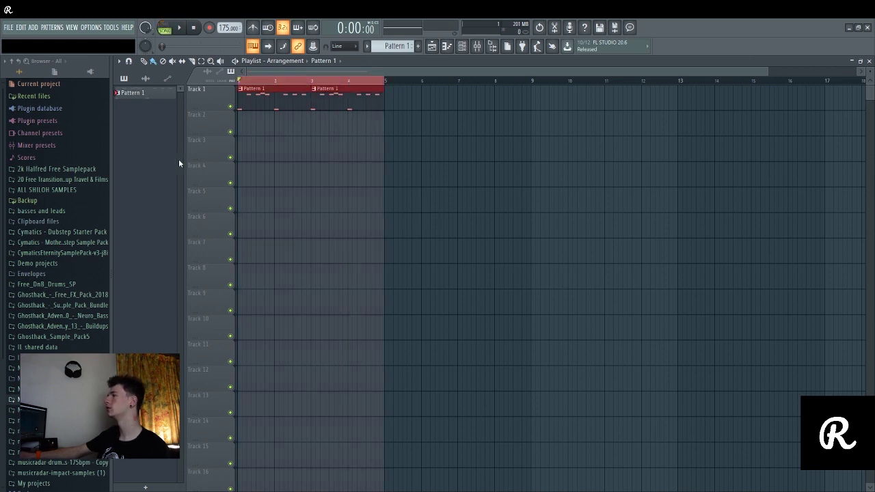
key("space")
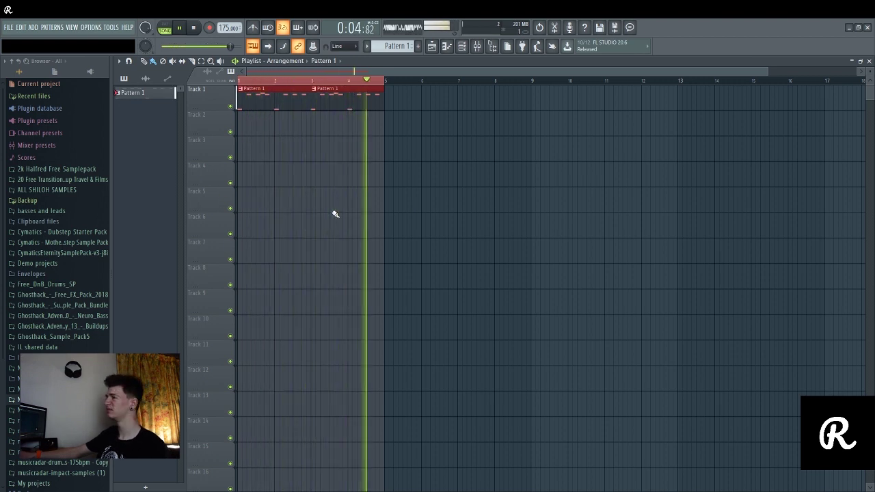
key("space")
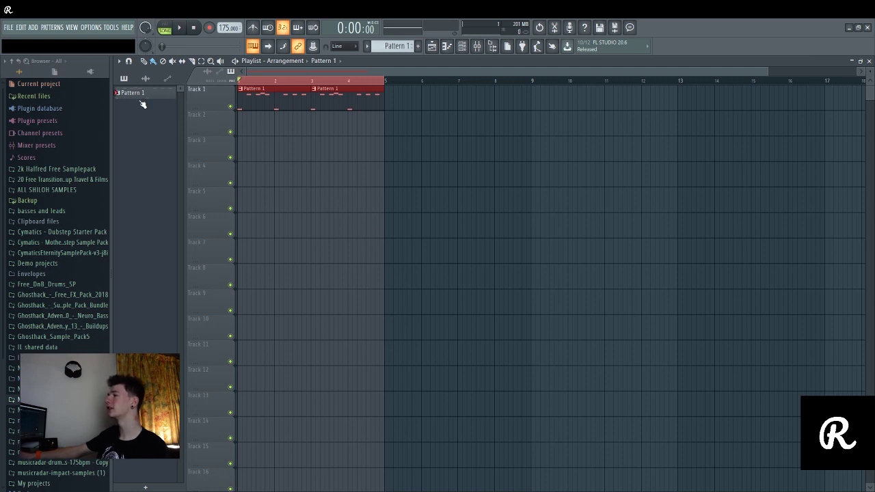
Open the mixer, widen it over the playlist and load Fruity parametric EQ 2 on Insert 5.
key("F9")
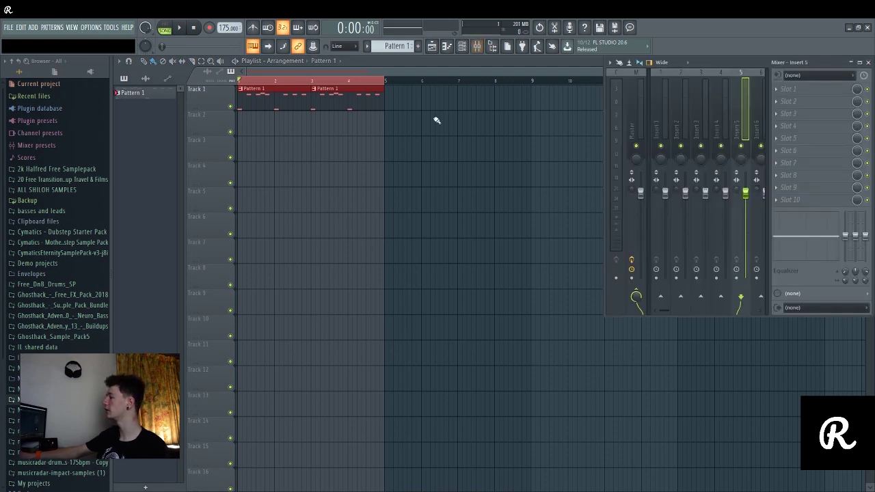
left_click_drag(823, 62, 637, 62)
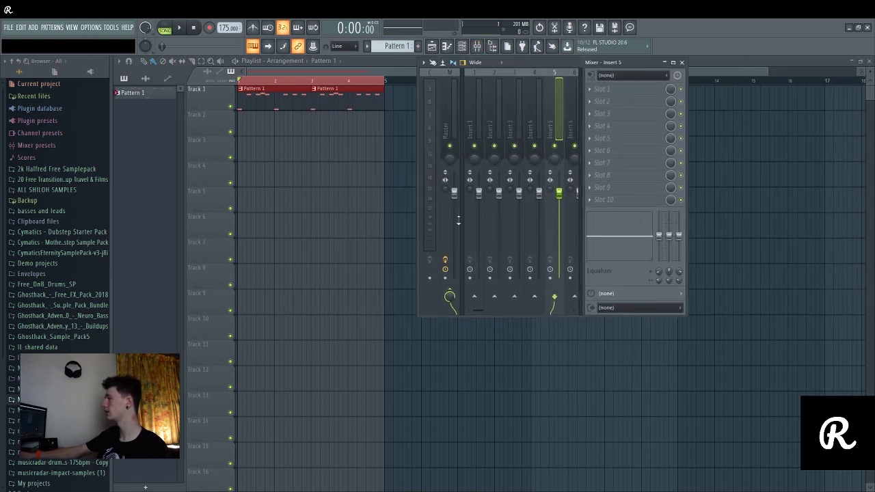
left_click_drag(420, 212, 16, 268)
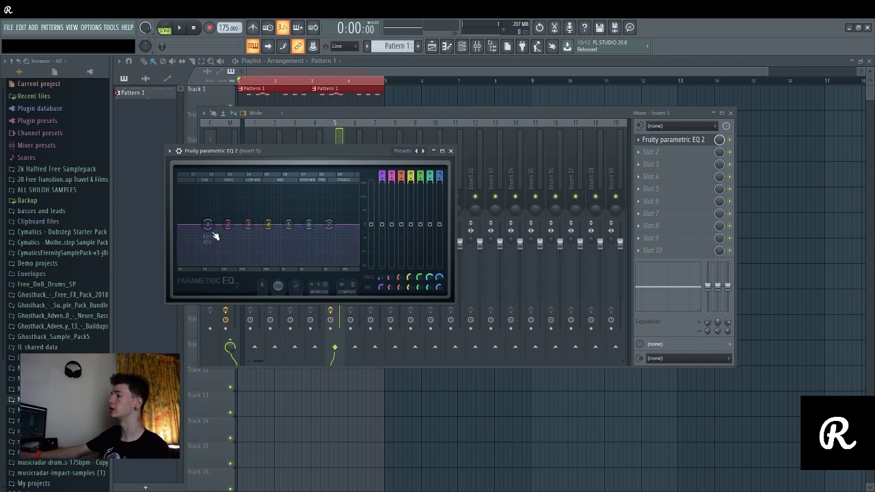
Shape EQ band 2 as a band-pass filter centred in the bass range and audition the loop through it.
left_click_drag(230, 229, 247, 256)
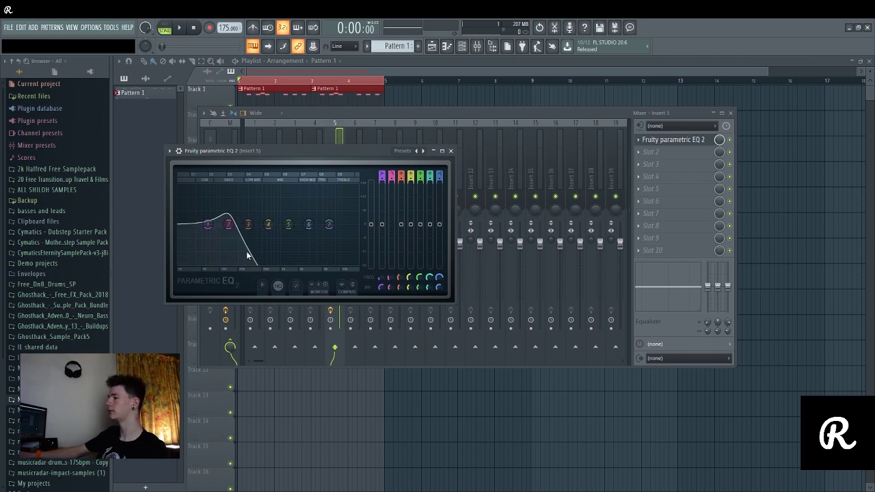
mouse_move(230, 221)
left_mouse_down()
mouse_move(223, 238)
mouse_move(249, 248)
mouse_move(233, 225)
mouse_move(242, 225)
mouse_move(230, 226)
mouse_move(329, 226)
mouse_move(199, 224)
mouse_move(335, 224)
mouse_move(227, 224)
left_mouse_up()
key("space")
key("space")
key("space")
key("space")
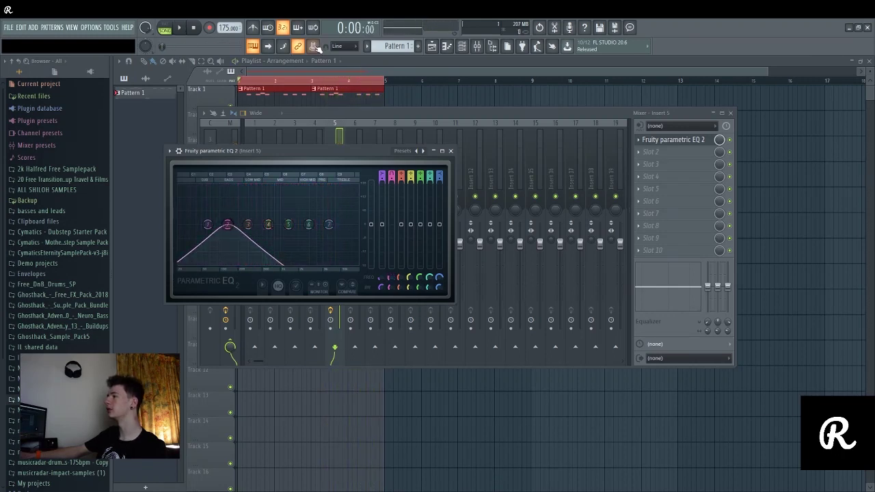
Nudge EQ band 2 slightly lower with multilink active and create automation clips for its frequency and level.
mouse_move(228, 224)
left_mouse_down()
mouse_move(239, 224)
mouse_move(225, 224)
left_mouse_up()
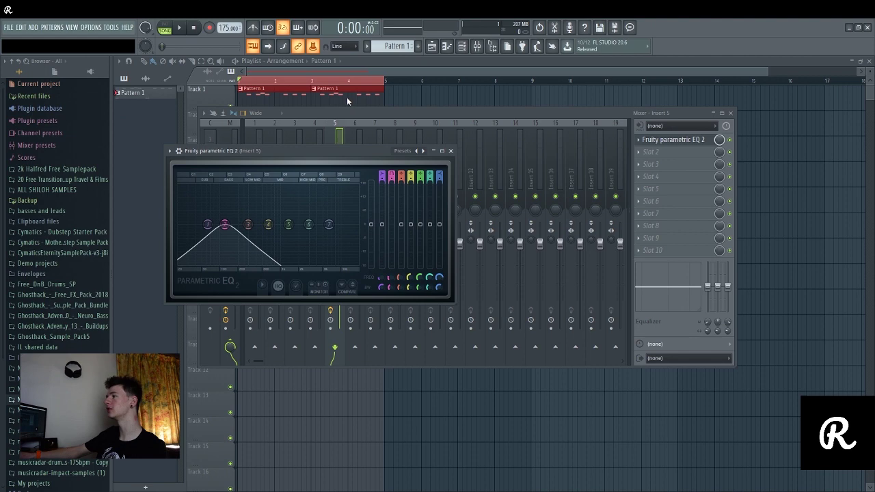
right_click(313, 46)
left_click(450, 103)
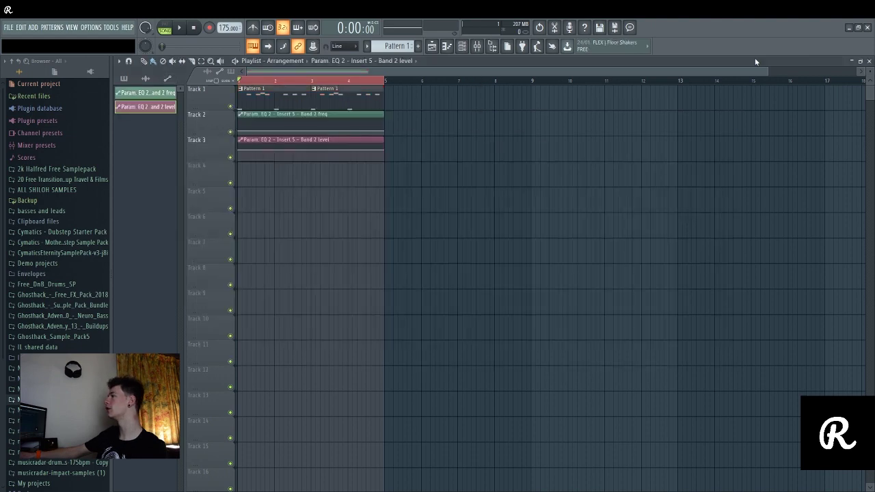
Add rising and falling points to the Band 2 freq automation over the first note of bar 1, auditioning the sweep.
left_click_drag(765, 70, 599, 95)
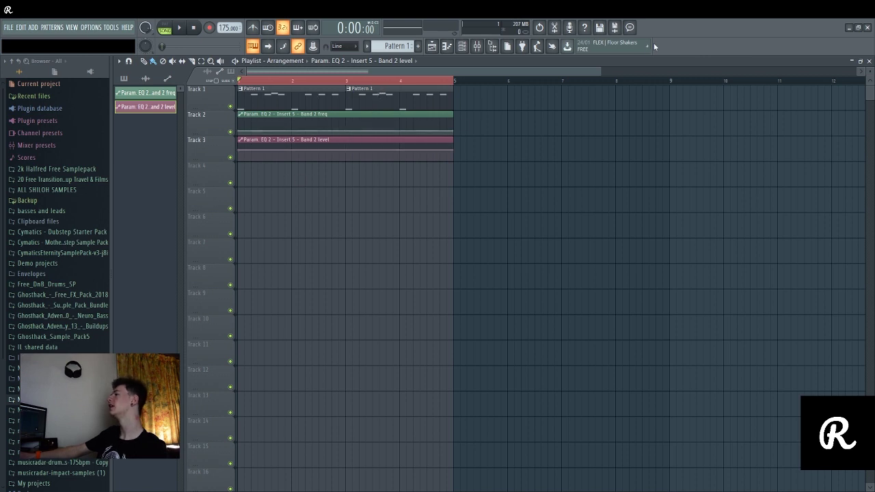
left_click_drag(599, 69, 335, 92)
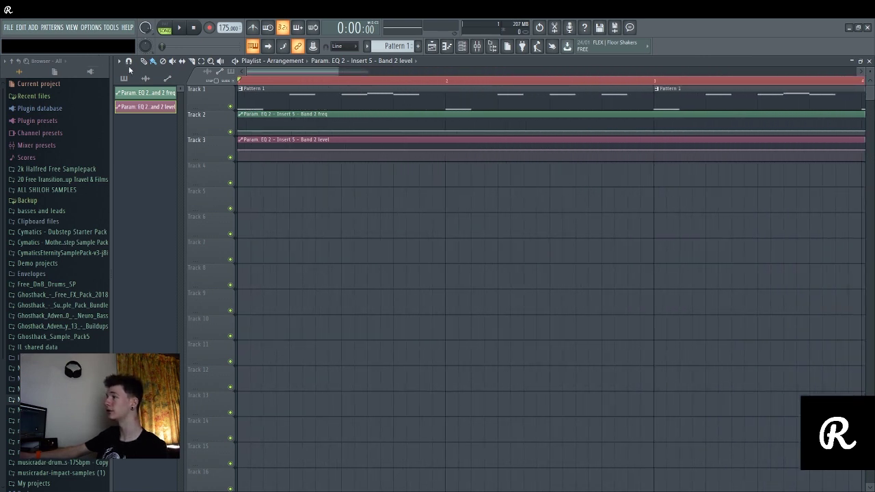
right_click(248, 124)
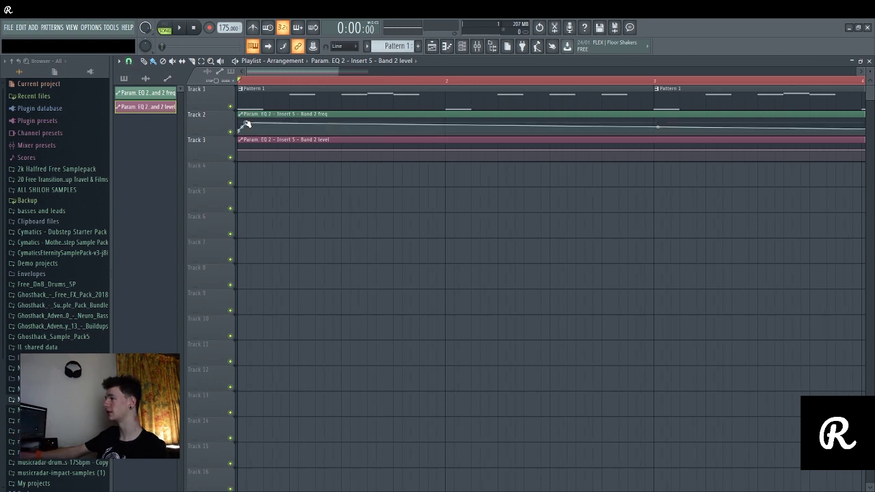
right_click(257, 131)
right_click(265, 124)
key("space")
key("space")
left_click_drag(248, 122, 249, 131)
key("space")
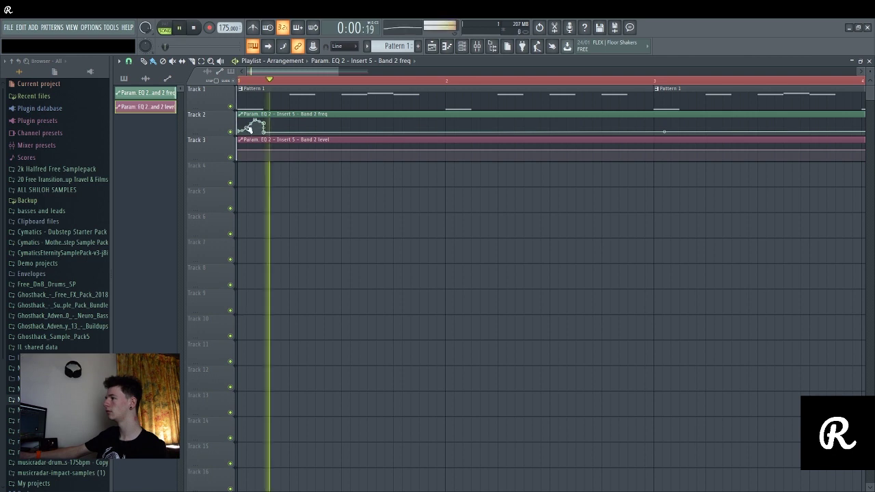
right_click(255, 130)
key("space")
key("space")
Add points to the Band 2 level automation for a short boost at the start of bar 1 and audition it.
right_click(245, 145)
key("space")
key("space")
right_click(264, 150)
key("space")
key("space")
key("space")
Draw a frequency sweep on the Band 2 freq automation over the second note of bar 1 and play it back.
right_click(291, 124)
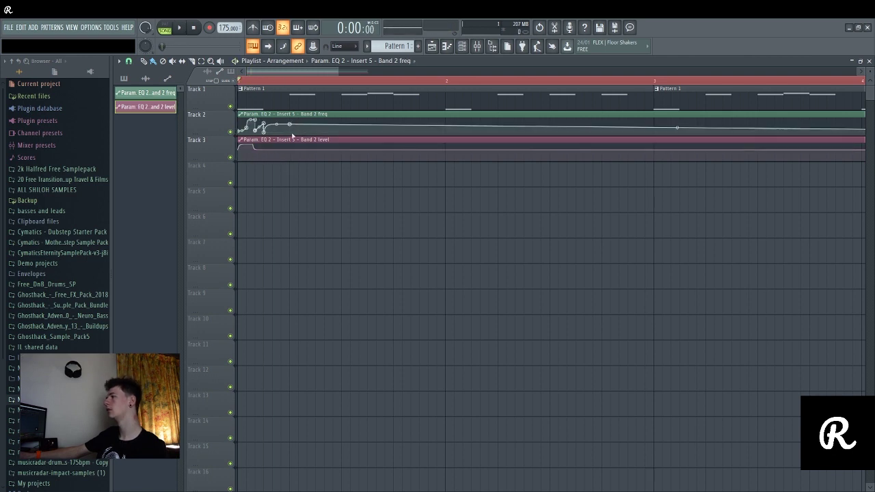
right_click(292, 133)
left_click_drag(292, 133, 292, 122)
left_click_drag(291, 124, 316, 130)
key("space")
key("space")
right_click(315, 124)
key("space")
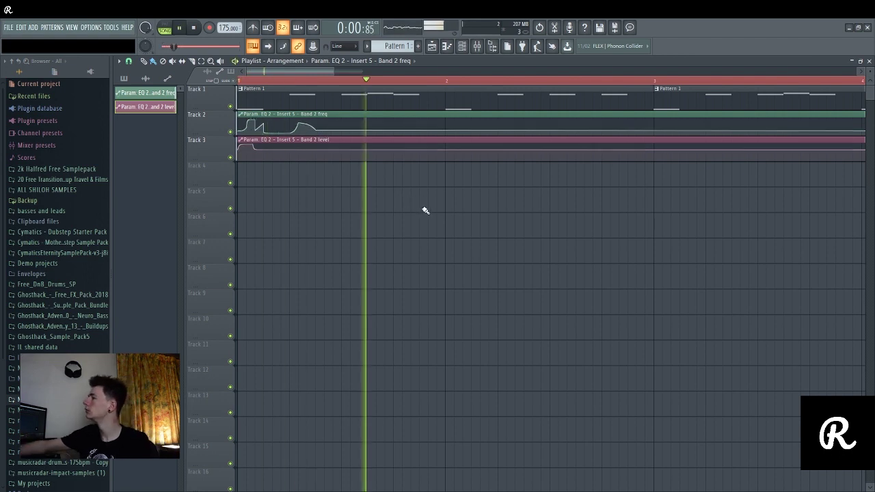
Continue the Band 2 freq automation with curved sweeps on the remaining notes through bar 2 and audition the result.
key("space")
key("space")
key("space")
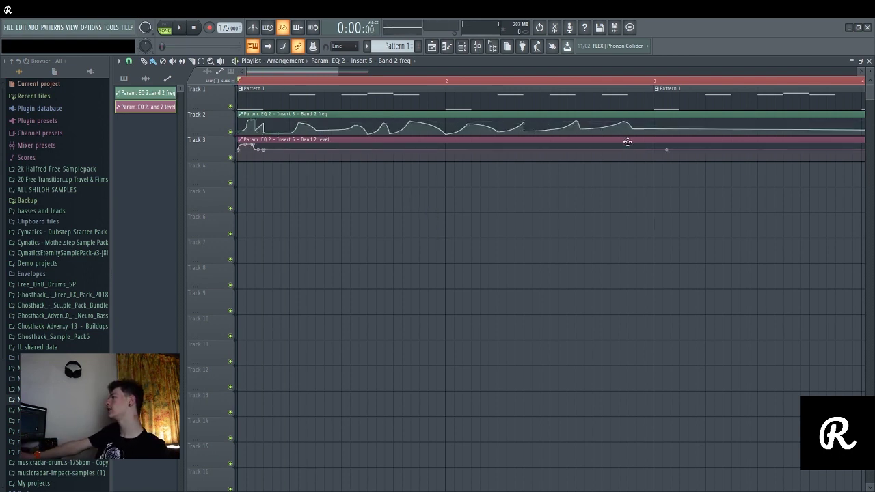
key("space")
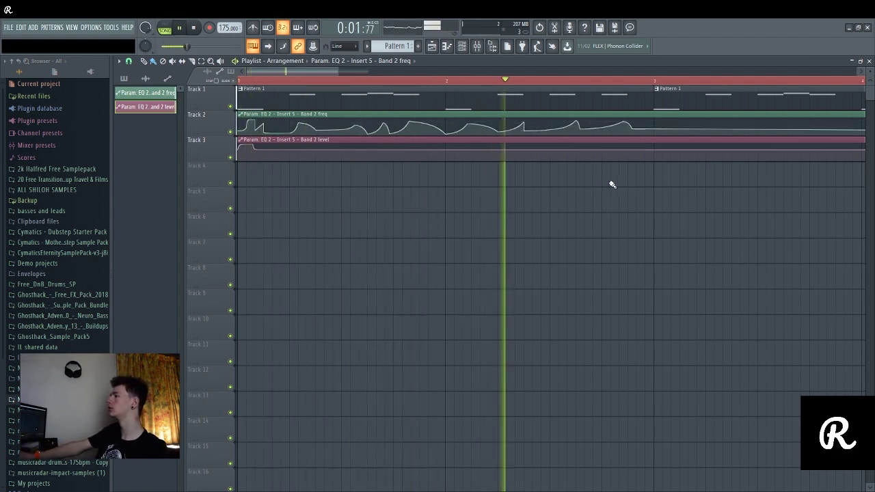
key("space")
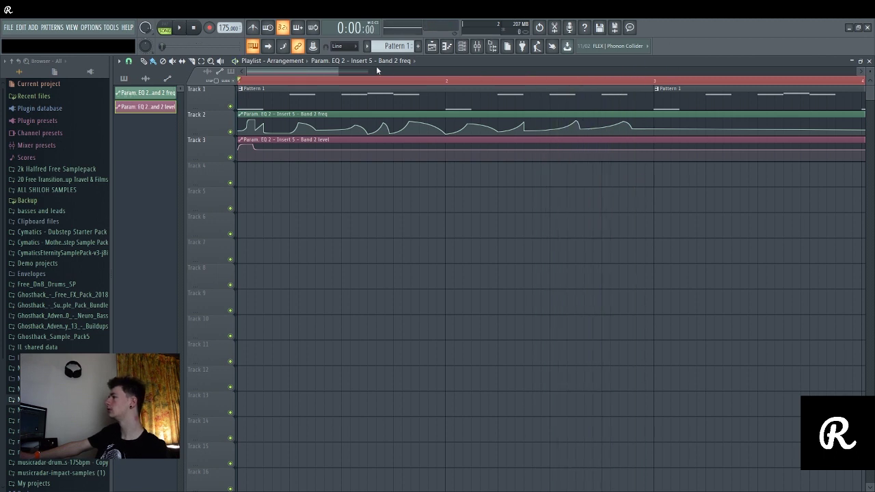
Remove the second Pattern 1 clip and extend Pattern 1 with C4, C5 and C#5 notes across bars 3 and 4.
mouse_move(334, 73)
left_mouse_down()
mouse_move(364, 71)
mouse_move(338, 82)
left_mouse_up()
right_click(474, 106)
double_click(361, 100)
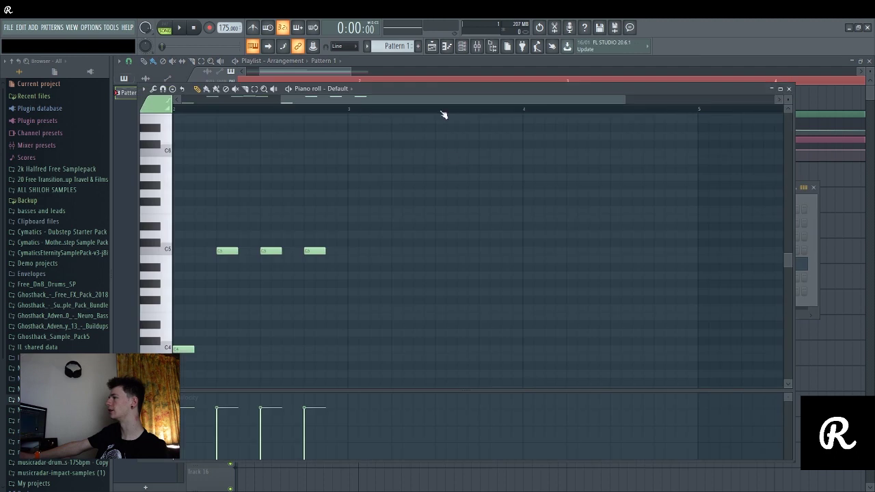
left_click_drag(425, 102, 308, 103)
key("space")
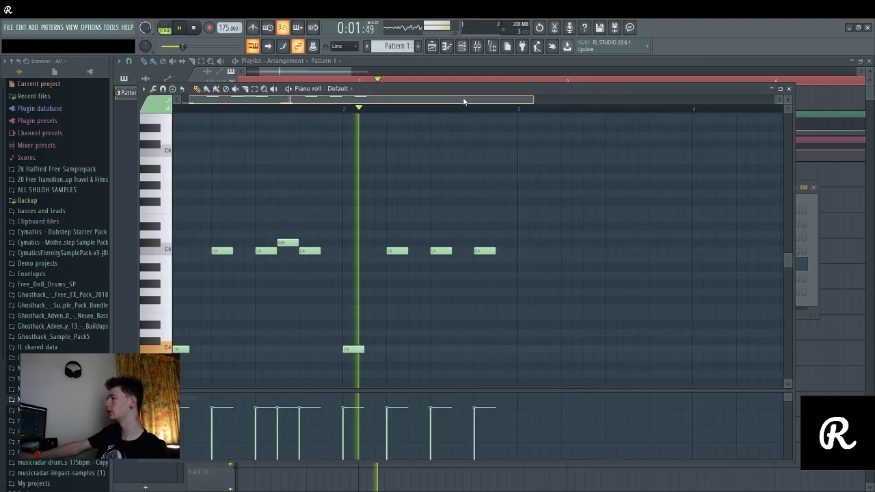
key("space")
left_click(459, 349)
left_click_drag(464, 102, 511, 103)
left_click(635, 350)
left_click(537, 251)
left_click(578, 244)
Trim the Band 2 freq automation clip to two bars, place a copy at bar 3 and play the arrangement.
mouse_move(349, 72)
left_mouse_down()
mouse_move(324, 74)
mouse_move(457, 92)
left_mouse_up()
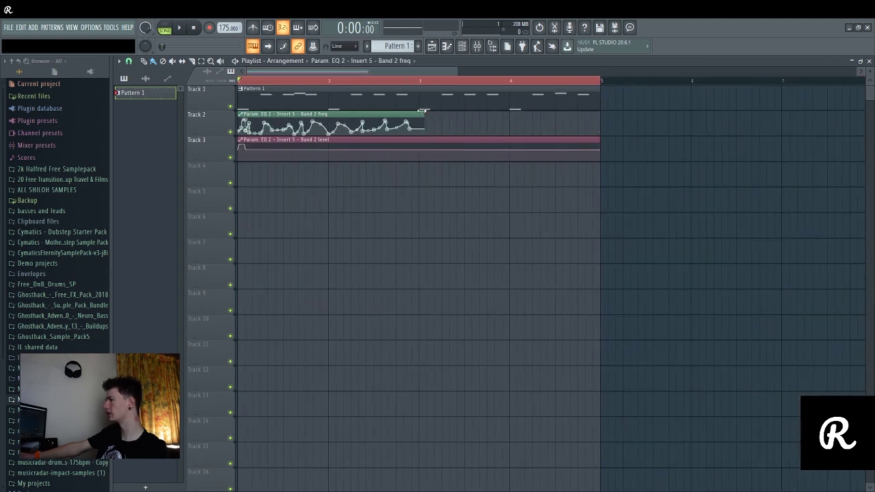
left_click(418, 114)
left_click(427, 122)
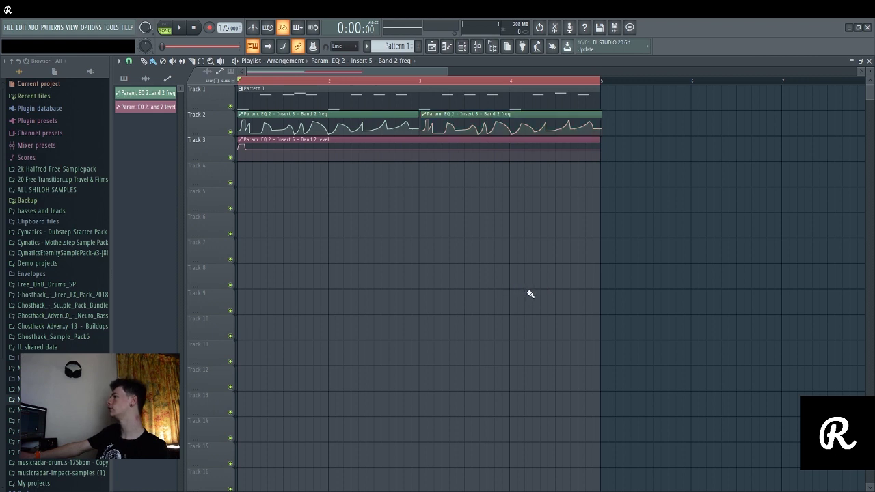
key("space")
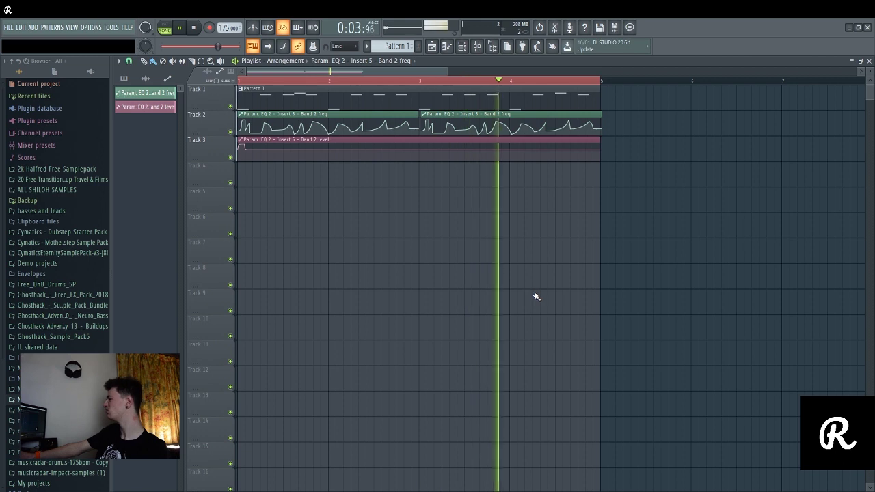
key("space")
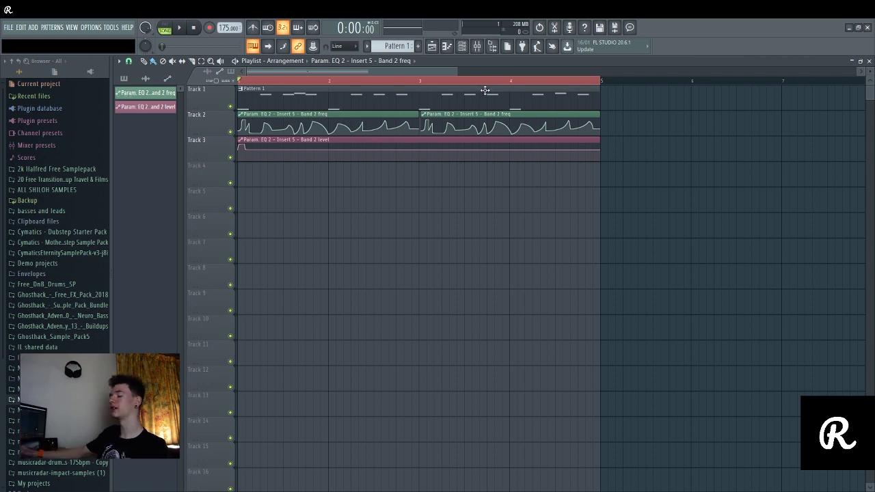
Play the arrangement, check Pattern 1's notes in the piano roll and open the Default channel's Sytrus window.
key("space")
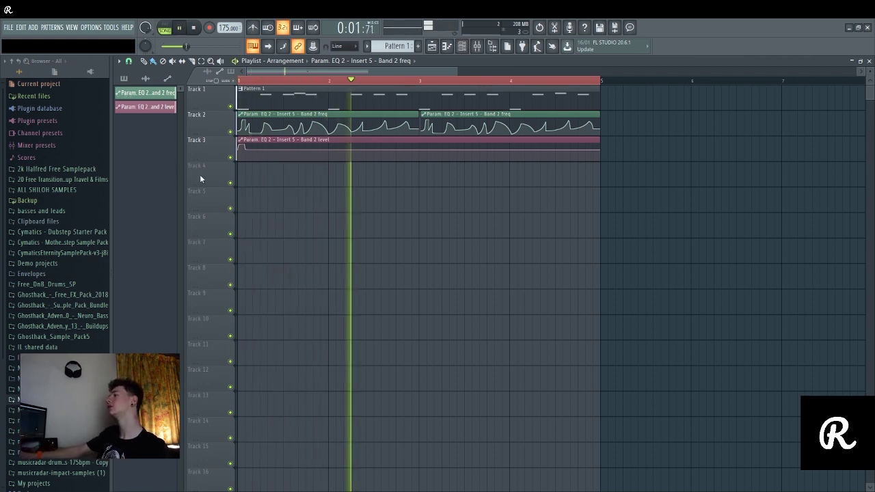
double_click(278, 96)
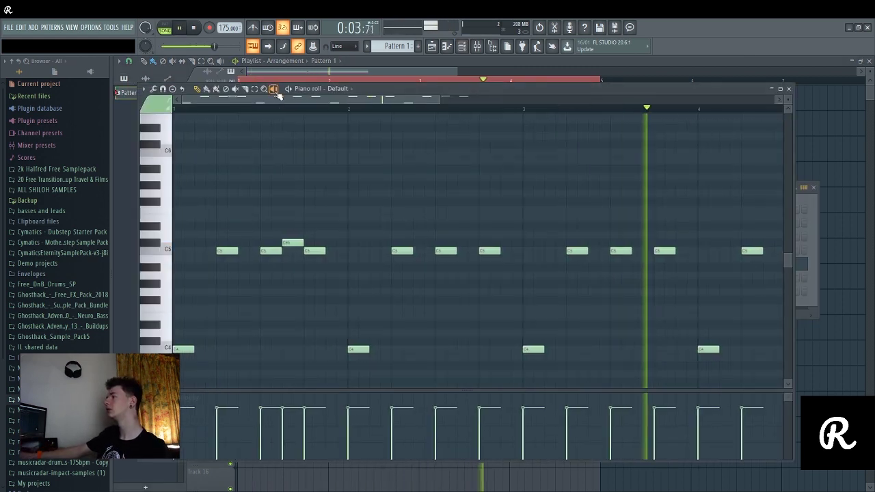
left_click(788, 89)
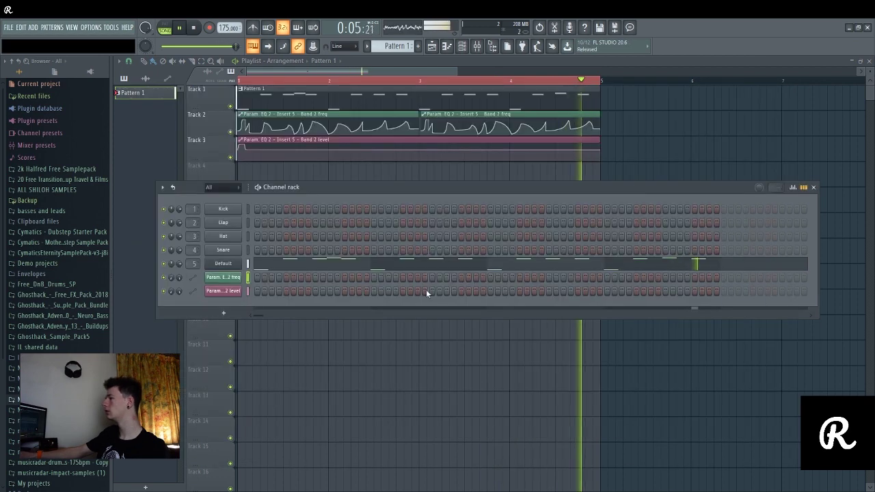
left_click(236, 264)
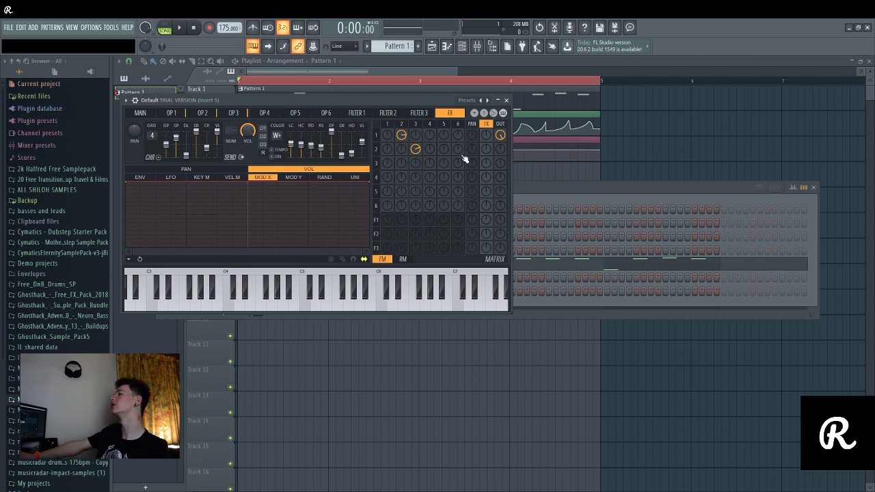
Set the Sytrus FM matrix modulation at row 4, column 2, testing row 3, column 4 during playback, and close Sytrus.
key("space")
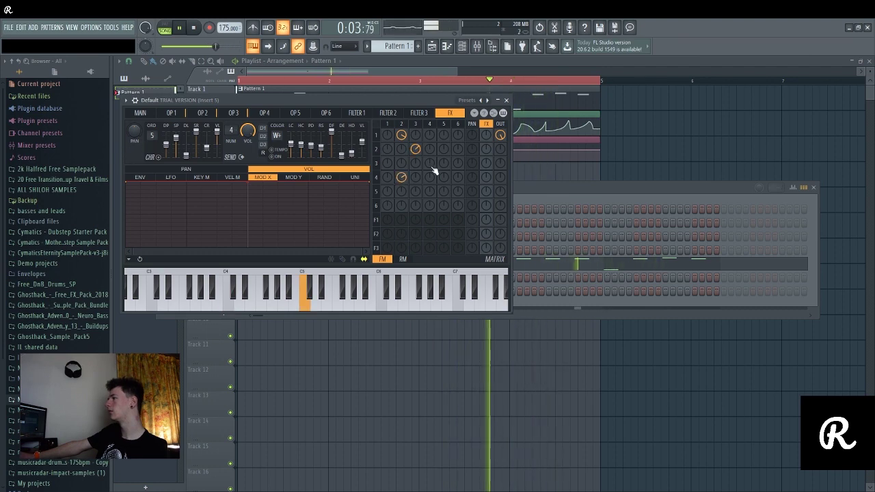
left_click_drag(430, 165, 430, 151)
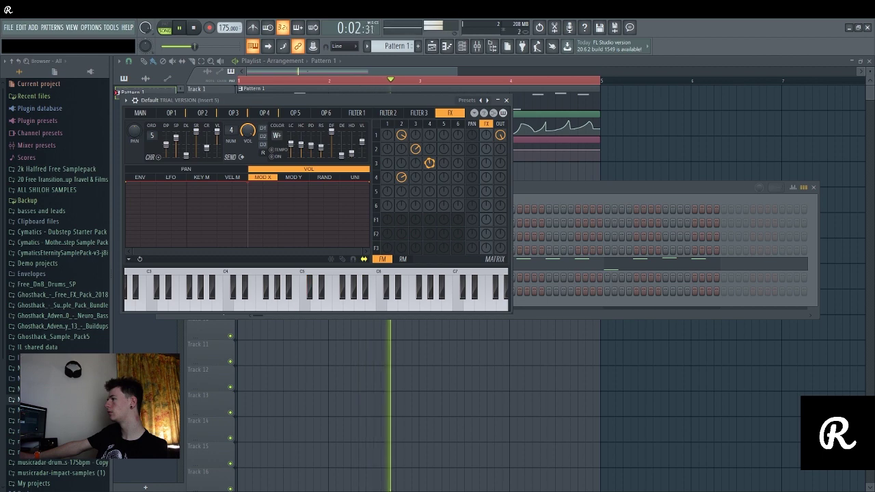
mouse_move(430, 163)
left_mouse_down()
mouse_move(429, 172)
mouse_move(416, 145)
mouse_move(416, 155)
left_mouse_up()
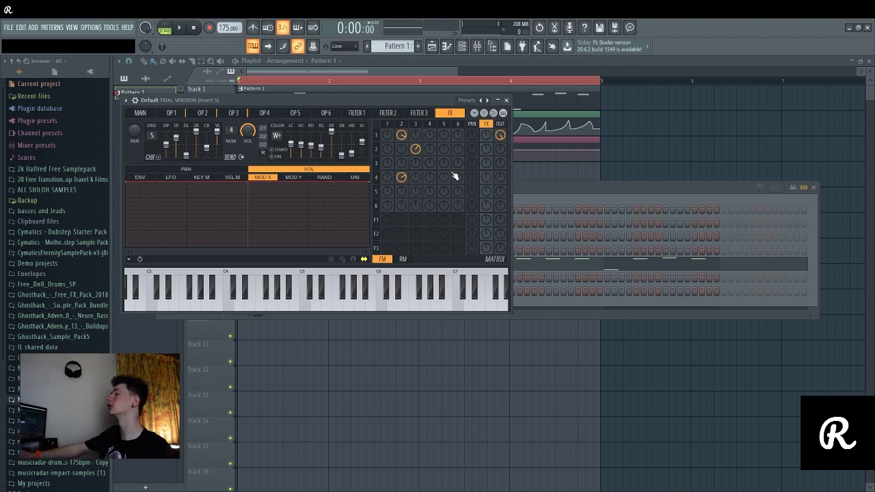
key("space")
left_click_drag(402, 178, 416, 129)
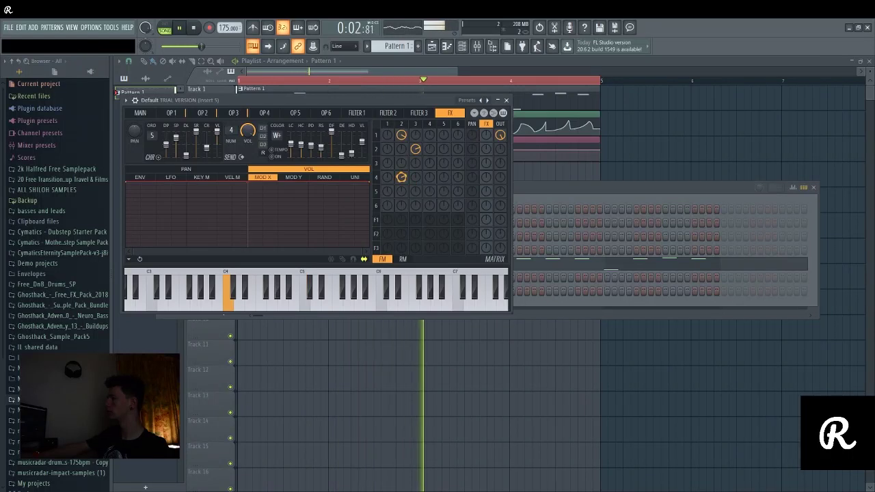
left_click(507, 99)
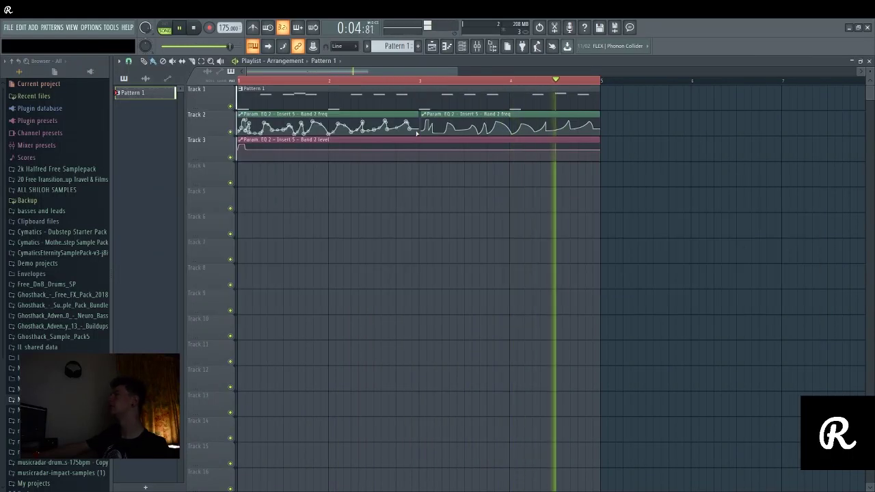
key("space")
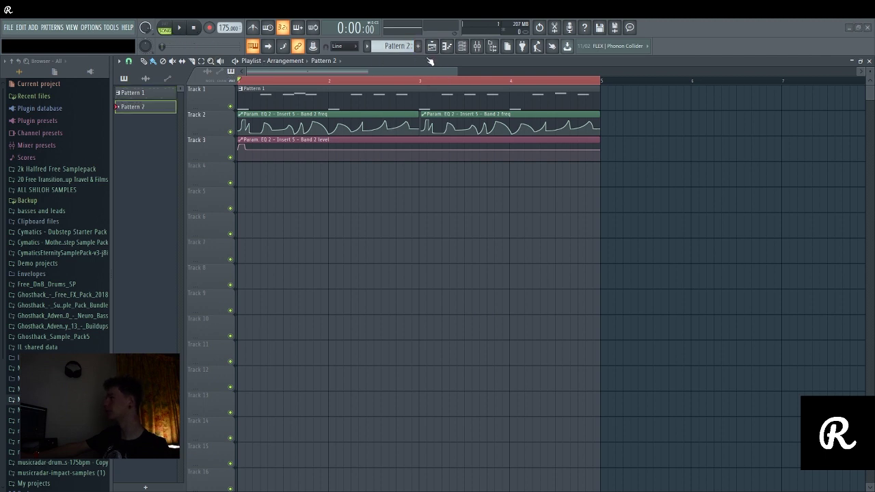
Place a Pattern 2 clip at bar 1 on Track 4 and open it in the channel rack.
left_click(249, 175)
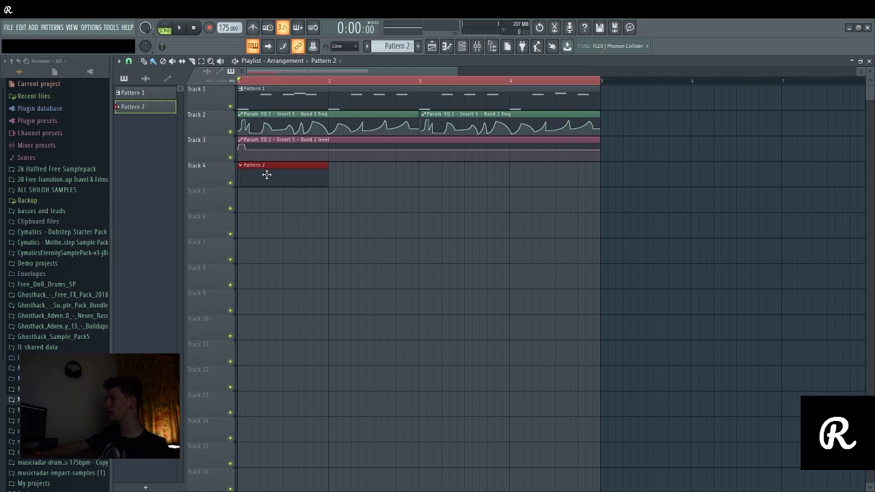
double_click(266, 174)
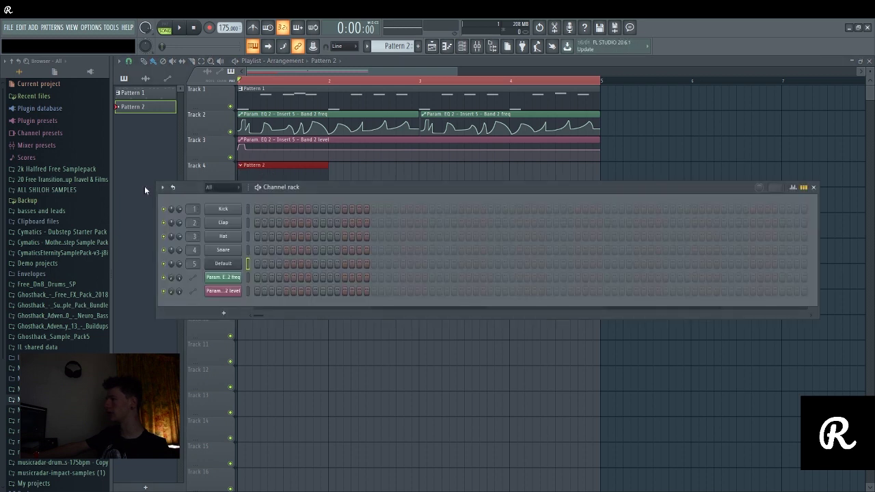
Expand the MOVEMENT ONE sample folder and look through its Drums by SamplePhonics subfolders.
left_click(55, 400)
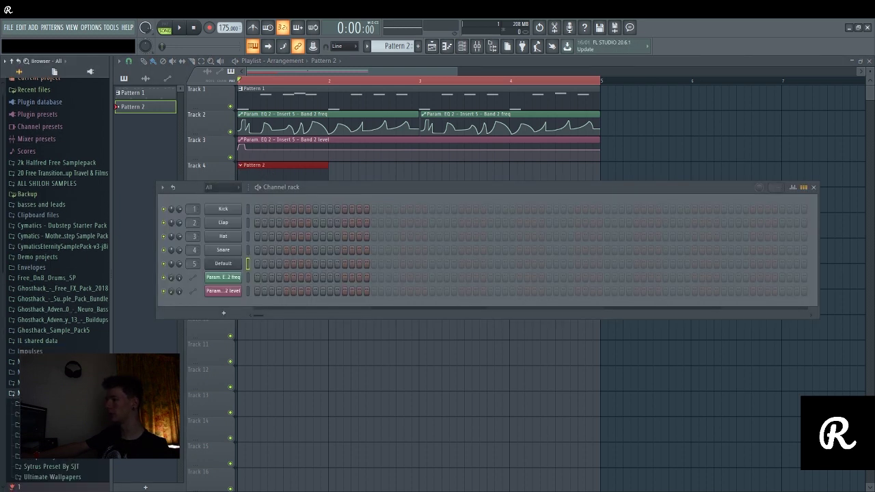
scroll(54, 399, "down", 5)
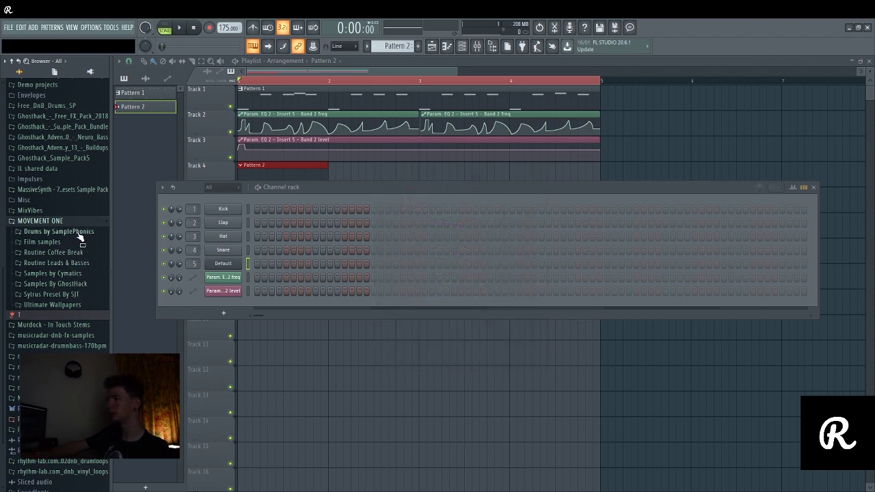
left_click(61, 232)
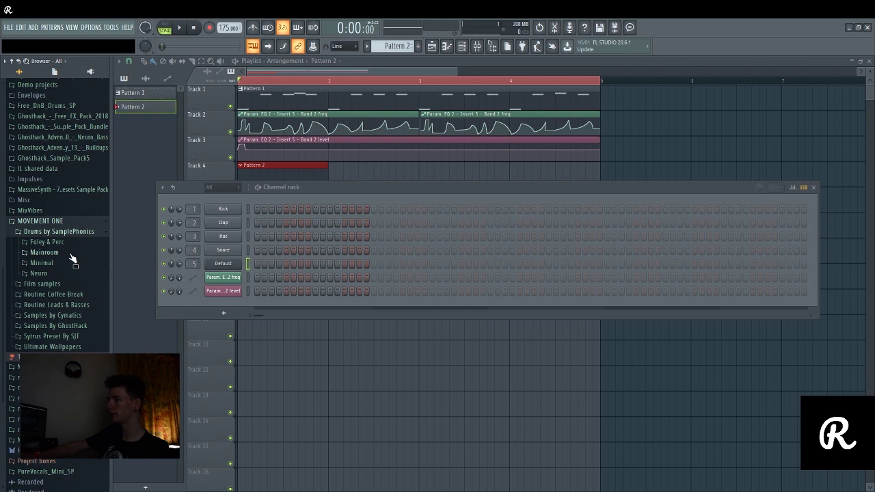
left_click(71, 255)
left_click(71, 253)
left_click(78, 232)
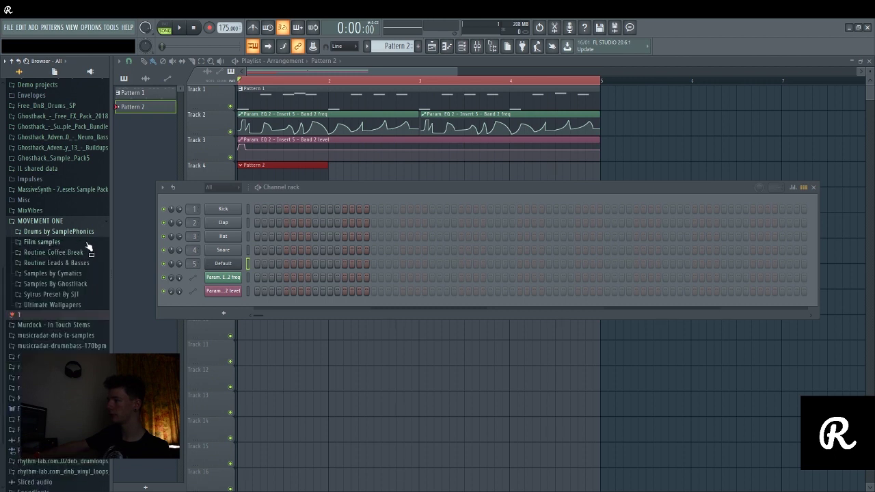
Replace the Kick channel's sample with Kick 5 from the Cymatics Dubstep Starter Pack's drum one-shots.
left_click(61, 273)
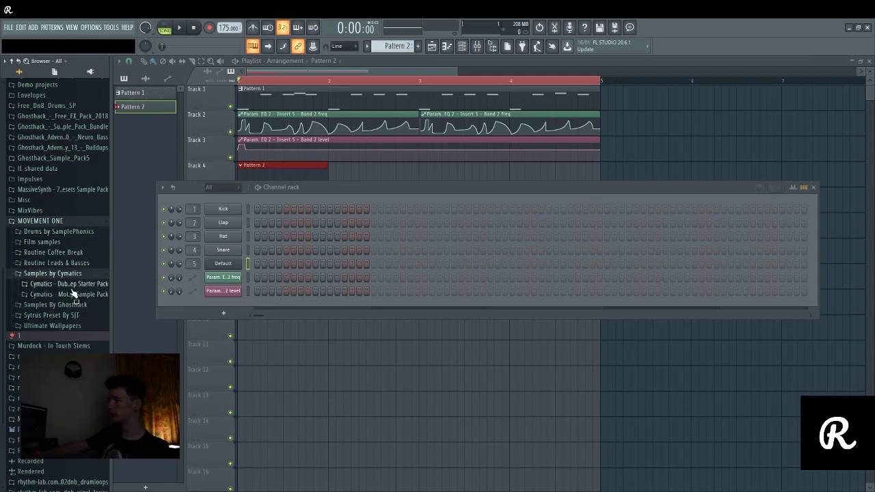
left_click(71, 285)
left_click(69, 305)
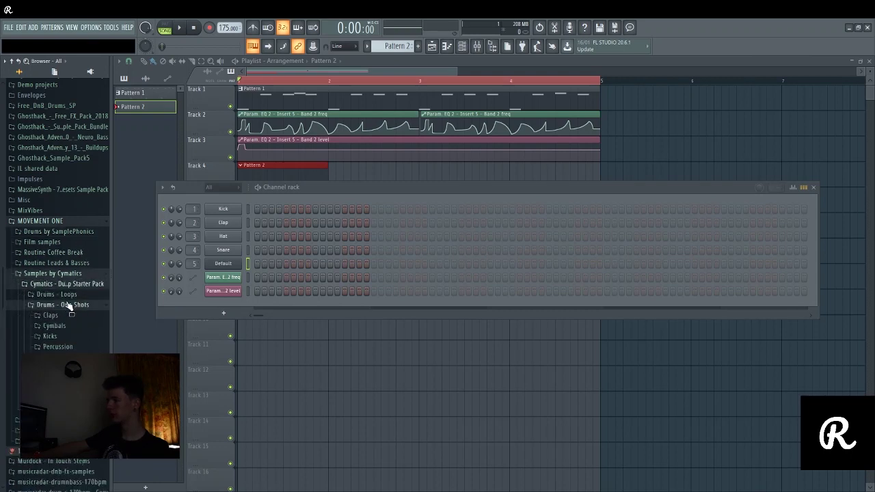
left_click(50, 337)
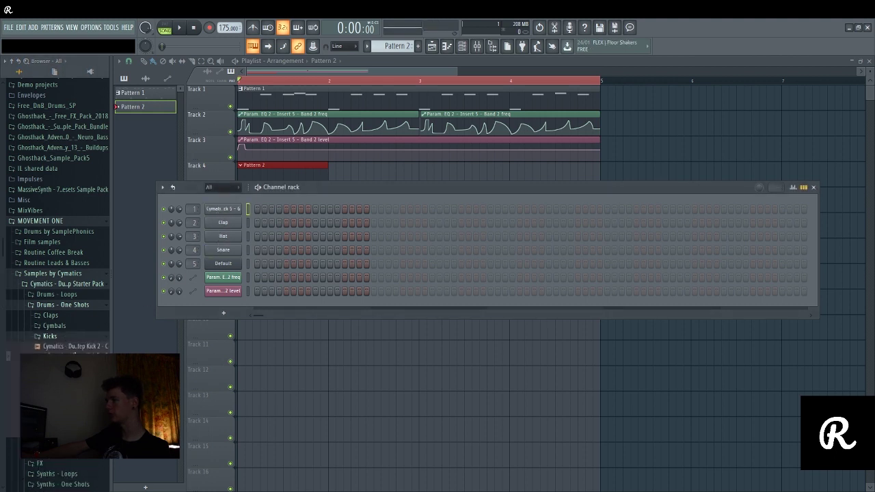
Replace the Snare channel's sample with Cymatics Snare 2 and the Hat channel's with a Cymatics closed hi-hat.
left_click(52, 336)
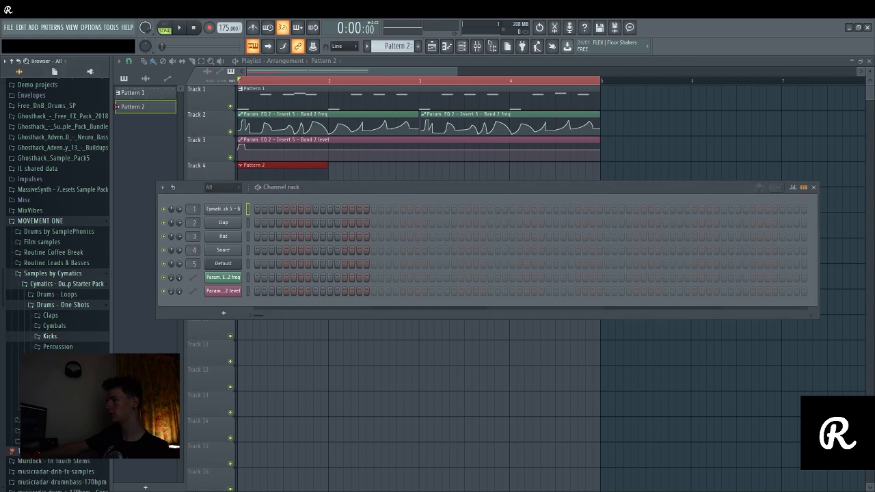
left_click_drag(217, 250, 216, 250)
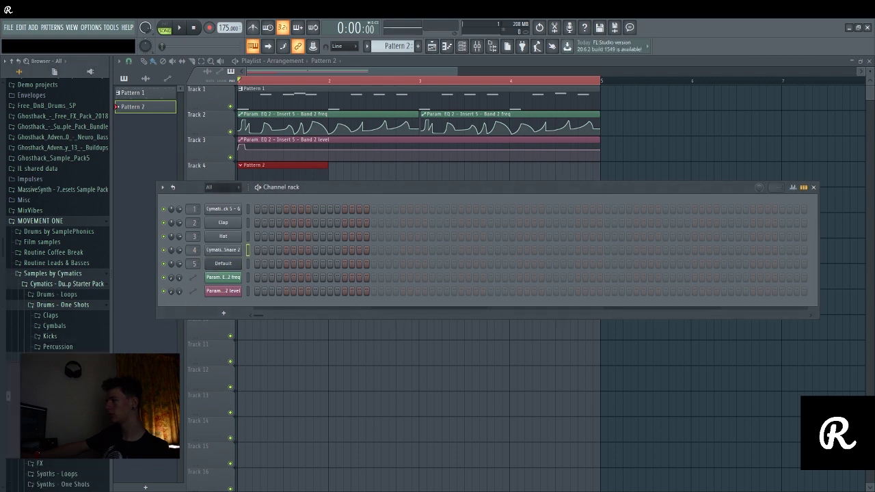
left_click(55, 326)
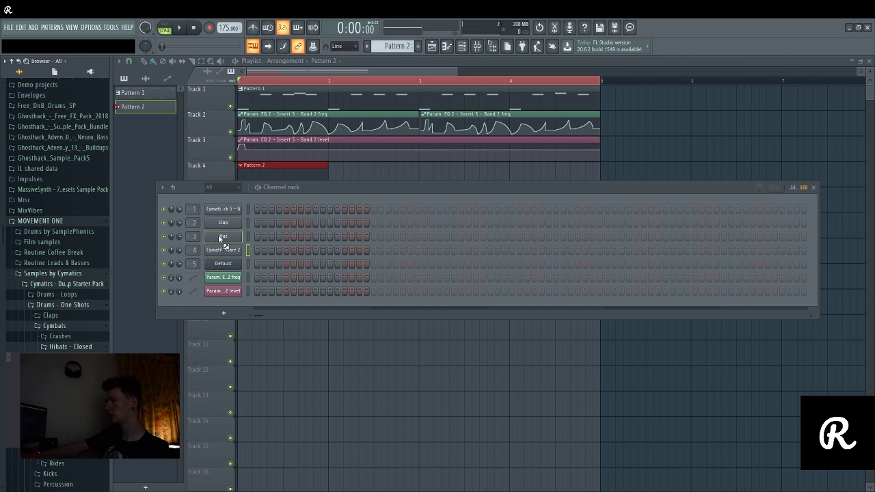
Program Pattern 2's first bar with kicks at steps 1 and 12, snares at 5 and 13, and hi-hats at 5, 9 and 13.
left_click(256, 209)
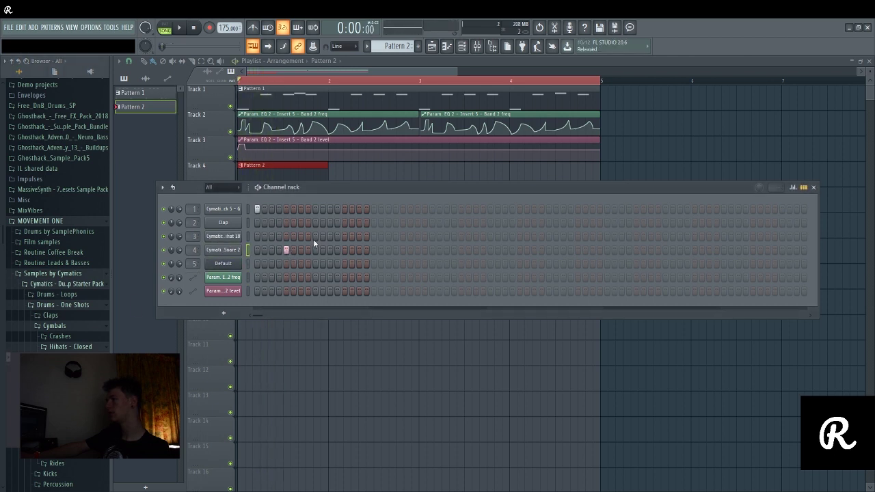
left_click(337, 209)
left_click(344, 248)
key("space")
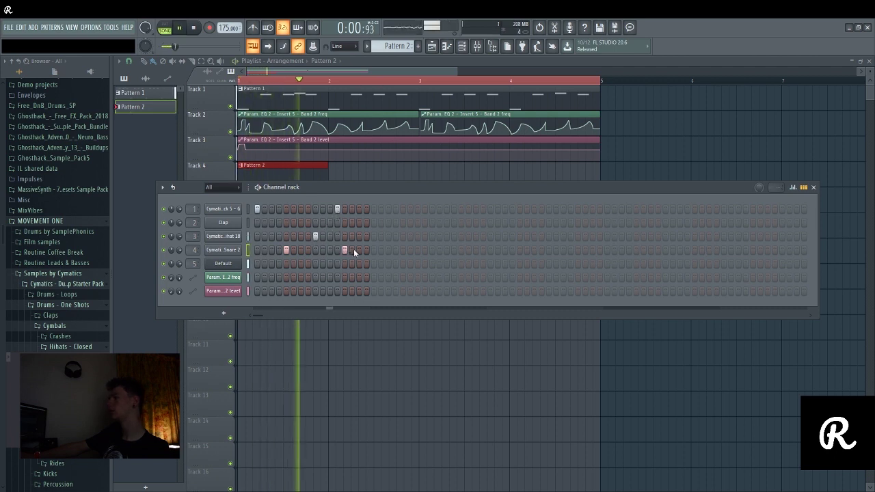
left_click(346, 236)
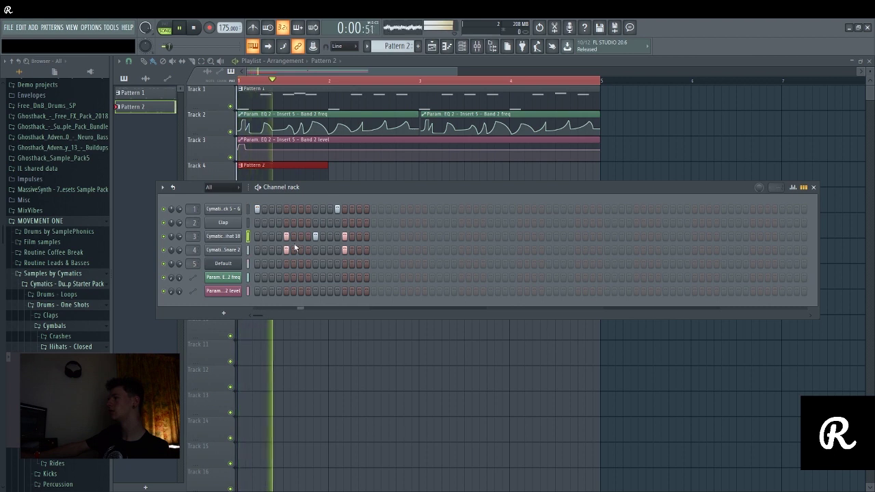
key("space")
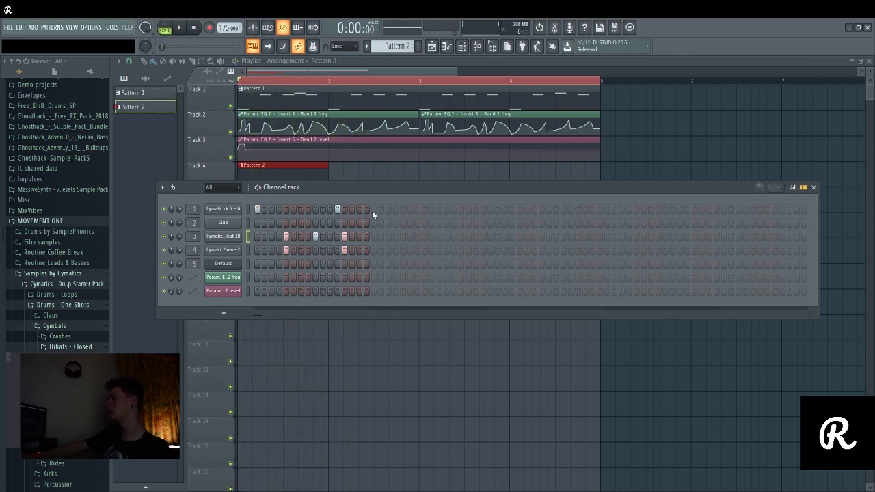
Program the second bar with kicks at steps 17 and 27, snares at 21 and 29, hi-hats at 21, 25 and 29, and play it.
left_click(461, 250)
left_click(403, 237)
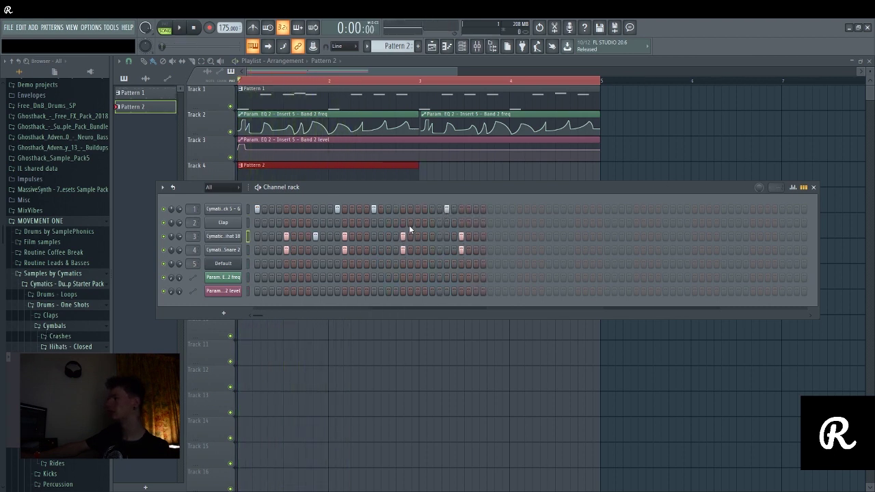
left_click(431, 235)
key("space")
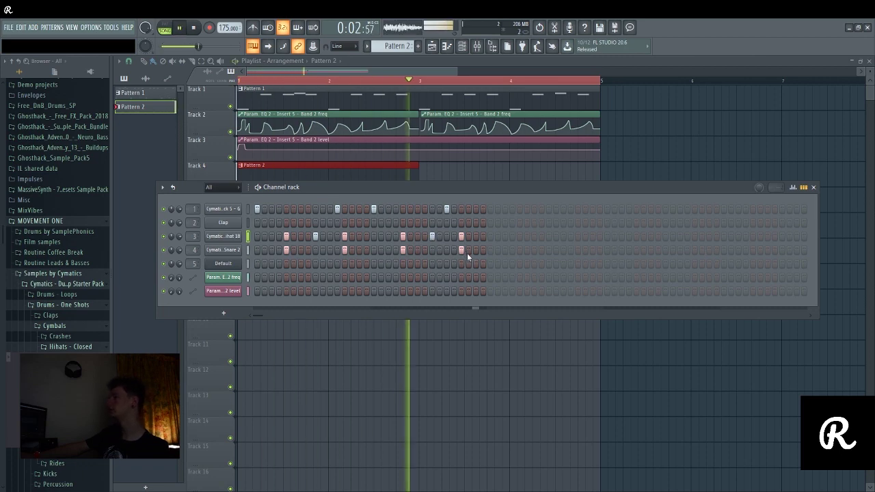
key("space")
Add a kick at step 33 and extra hi-hats at steps 1, 17 and 27 of Pattern 2, checking by playback.
left_click(715, 120)
double_click(398, 172)
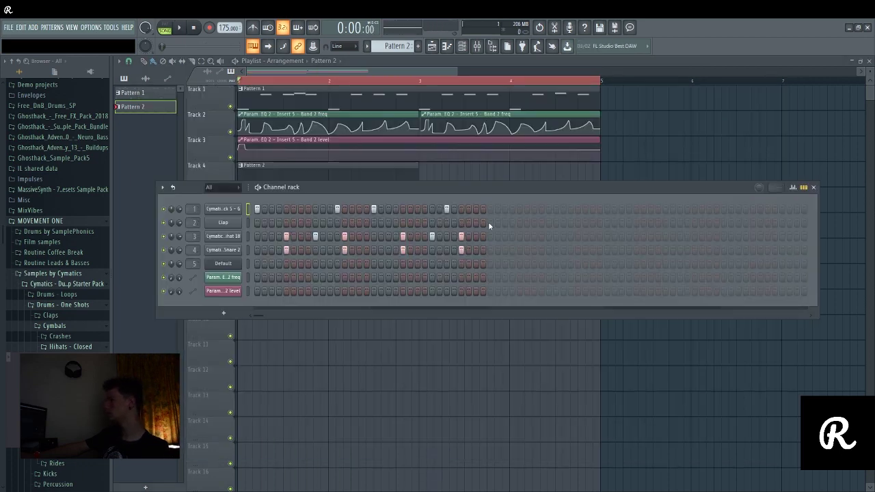
left_click(490, 210)
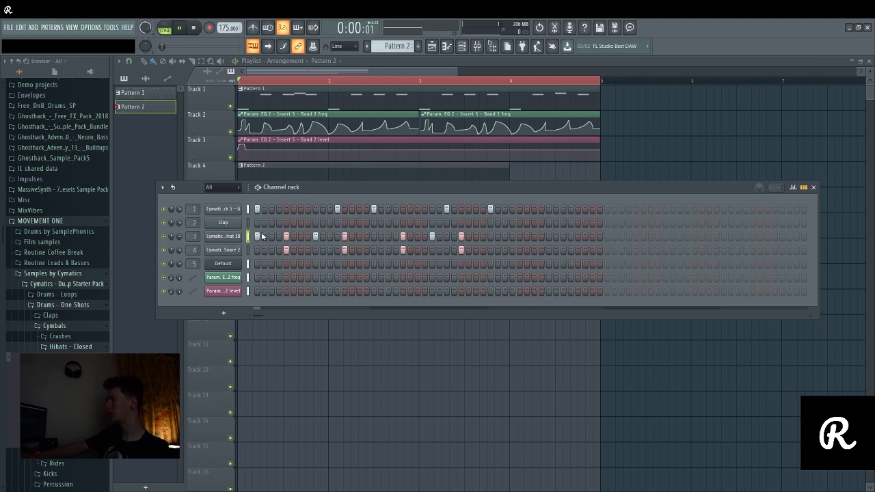
key("space")
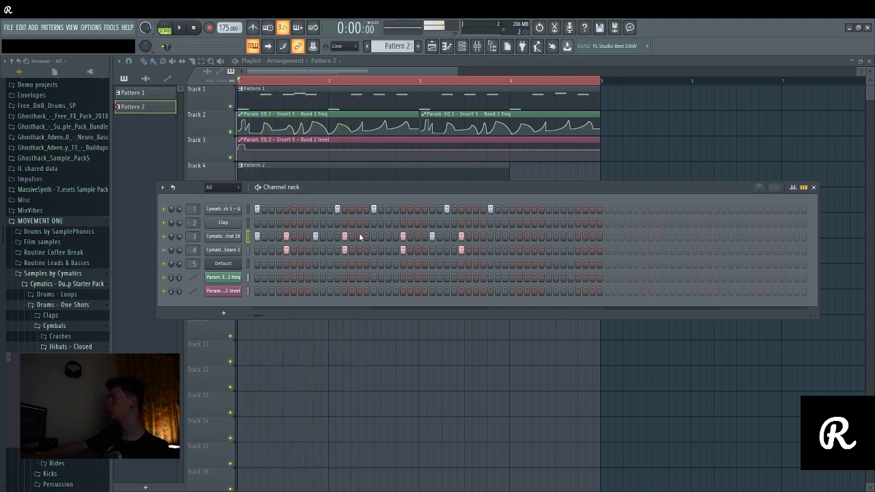
key("space")
left_click(446, 237)
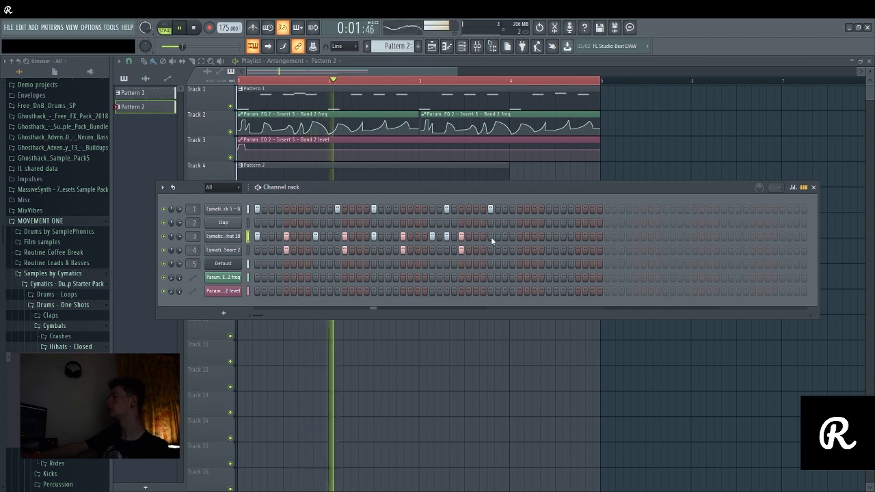
Fill the third bar with snares at steps 37 and 45 and hi-hats at steps 33, 37, 41 and 45.
key("space")
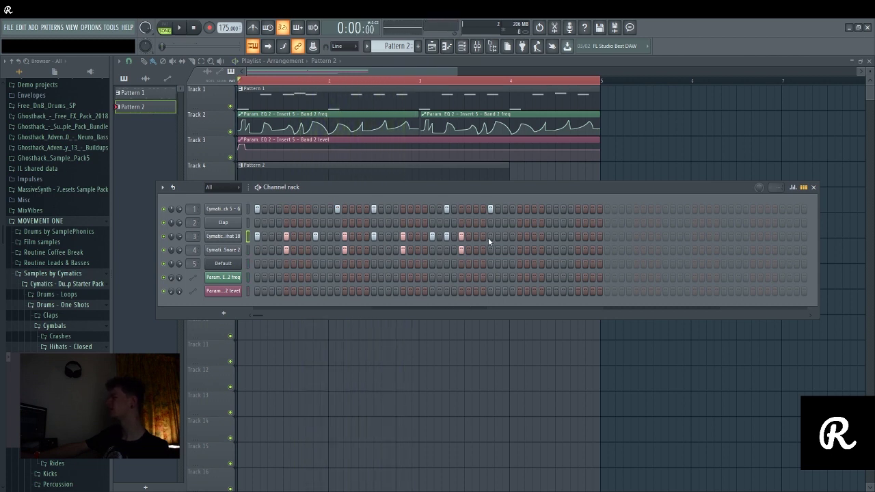
key("space")
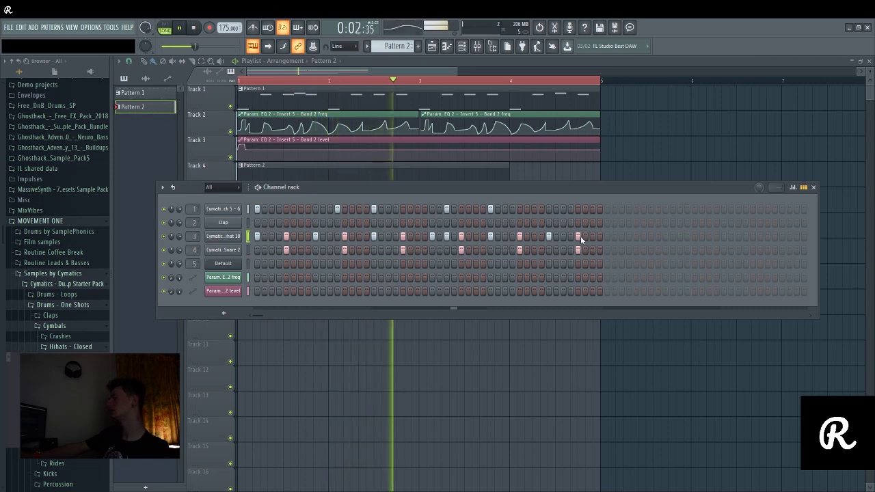
key("space")
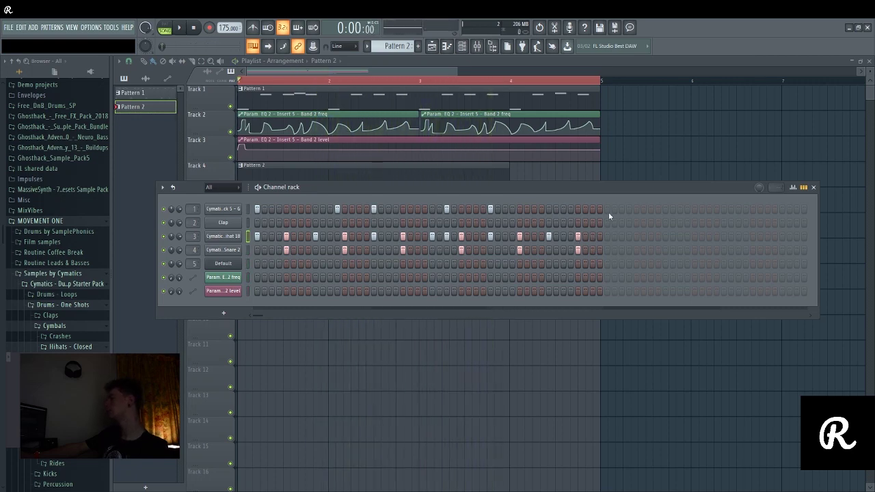
Program the fourth bar with kicks at steps 49, 52, 59 and 60, snares at 53 and 61, and hi-hats at 51, 53, 57, 60 and 61.
left_click(608, 209)
left_click(629, 208)
left_click(636, 250)
left_click(636, 236)
left_click(628, 236)
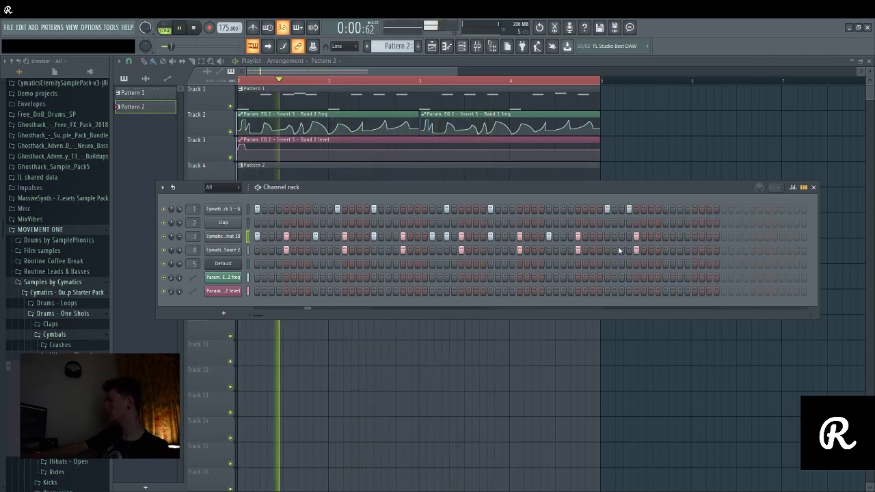
left_click(622, 237)
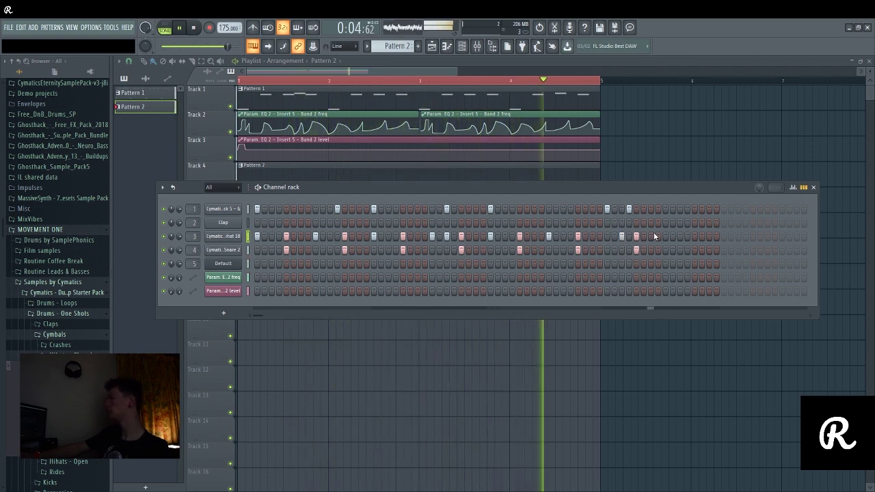
key("space")
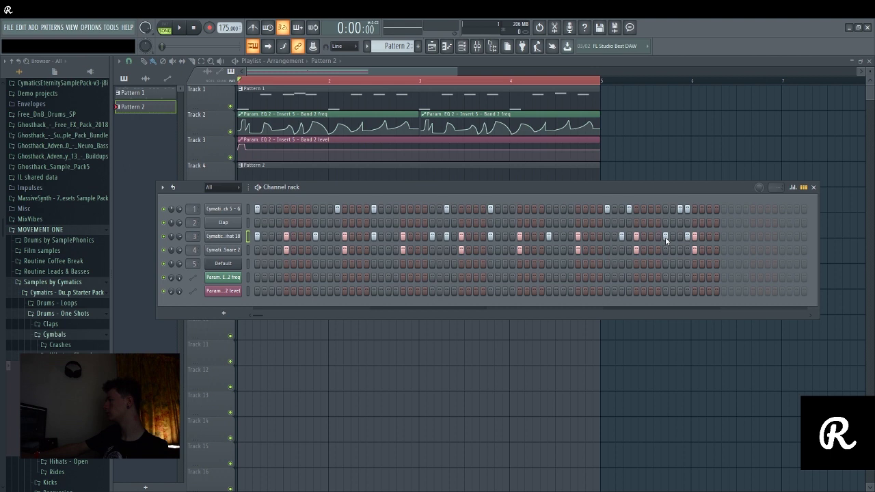
Play the four-bar arrangement with the drums and close the channel rack.
key("space")
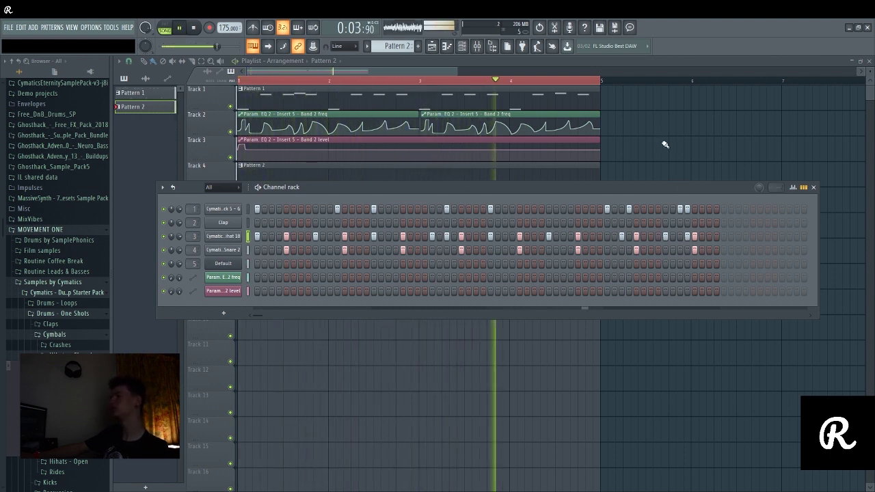
key("F6")
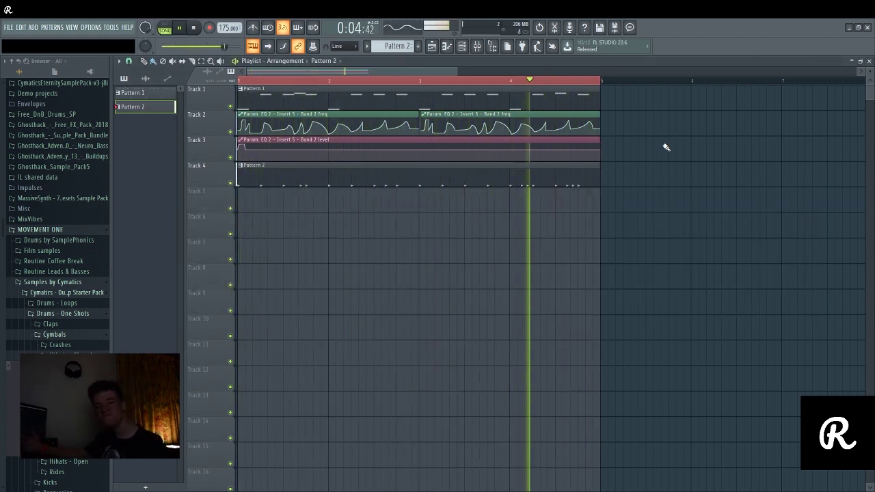
key("space")
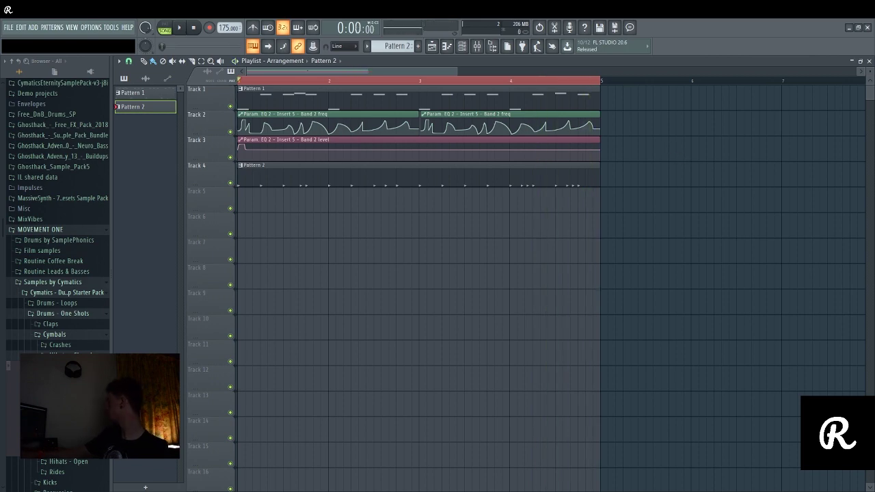